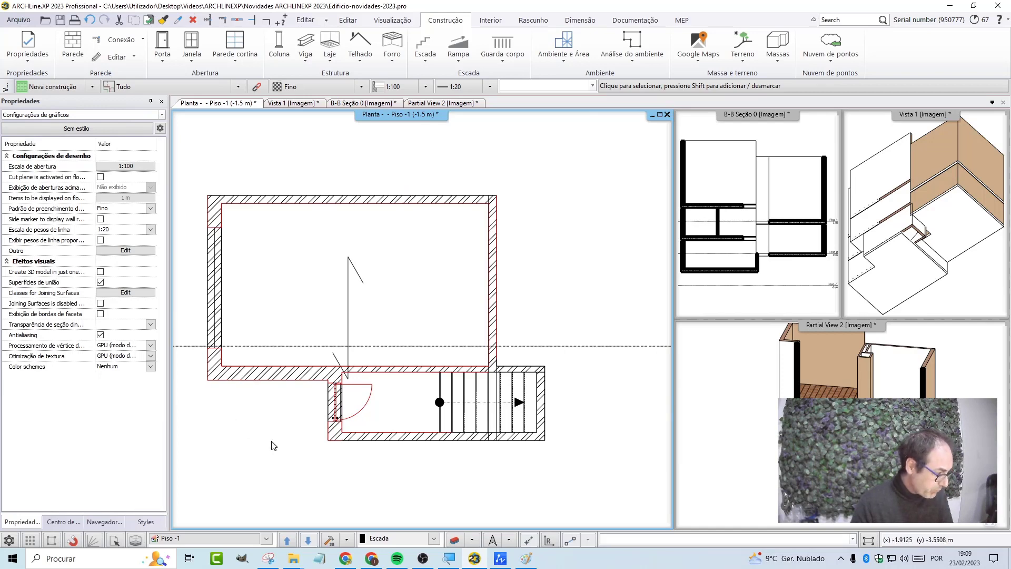
In Edit levels, set Piso 0's State to Visível while Piso -1 stays active.
{"action": "left_click", "coordinate": [154, 537]}
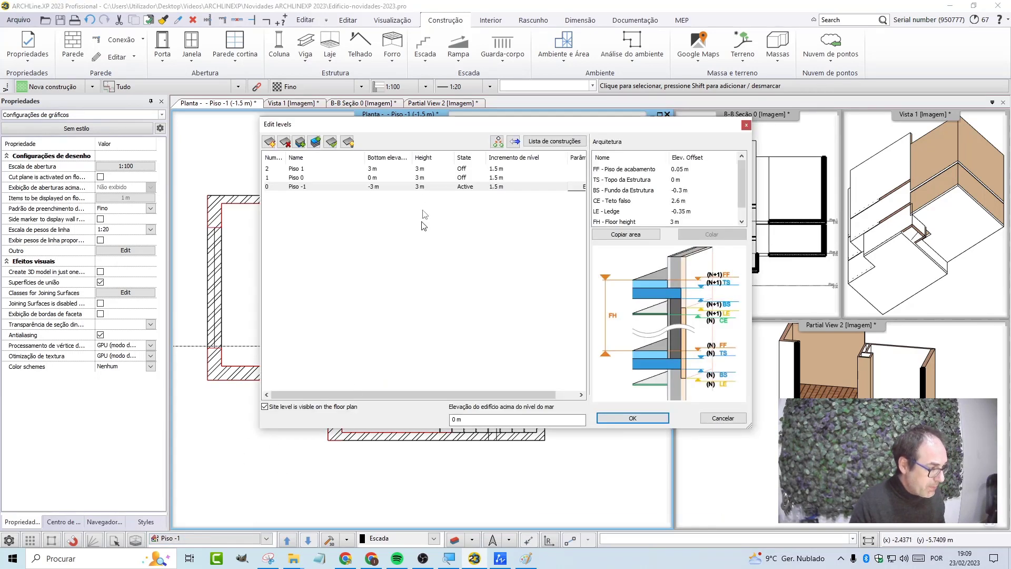
{"action": "left_click", "coordinate": [451, 180]}
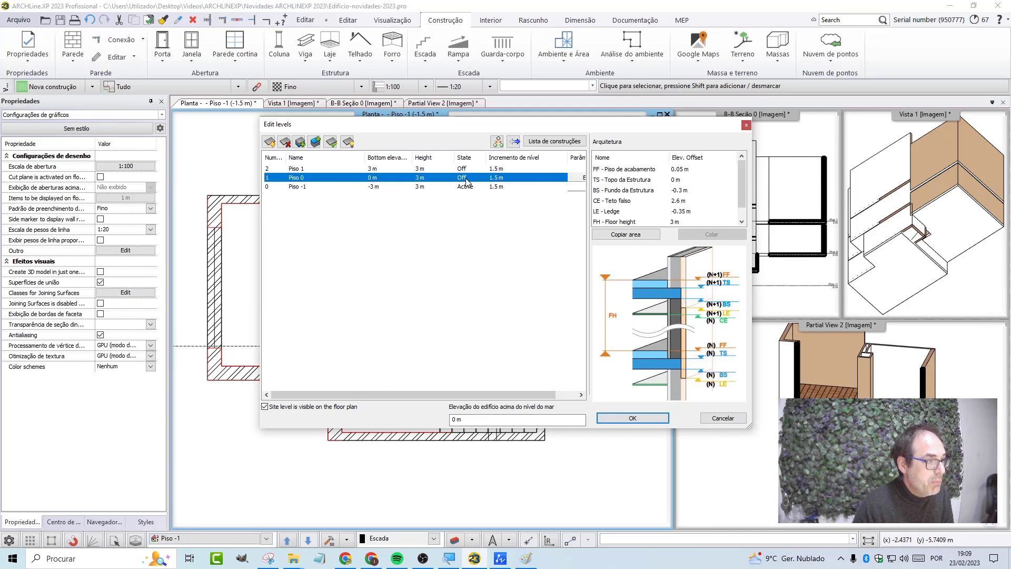
{"action": "left_click", "coordinate": [466, 182]}
{"action": "left_click", "coordinate": [472, 178]}
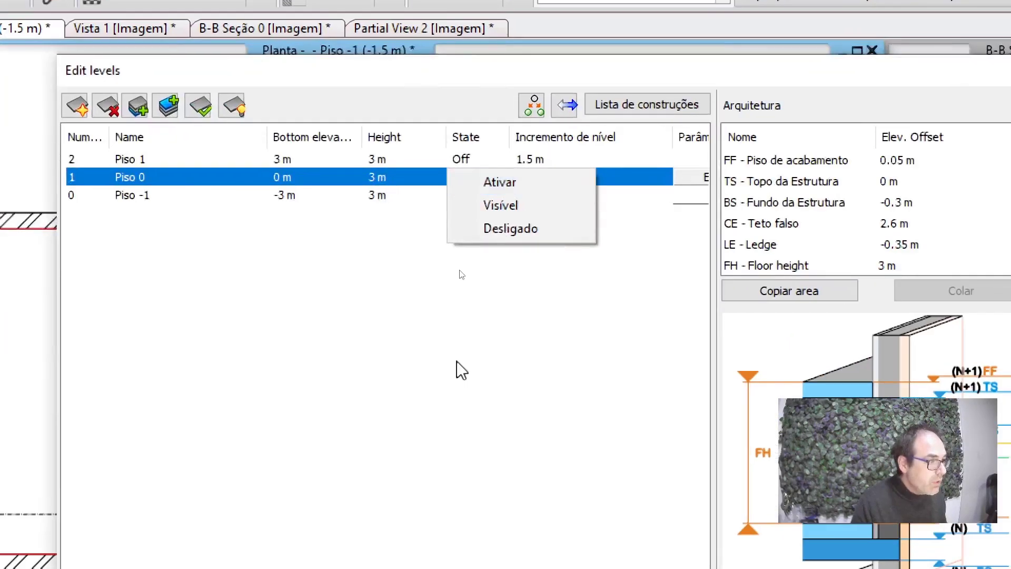
{"action": "left_click", "coordinate": [460, 273]}
{"action": "left_click", "coordinate": [467, 177]}
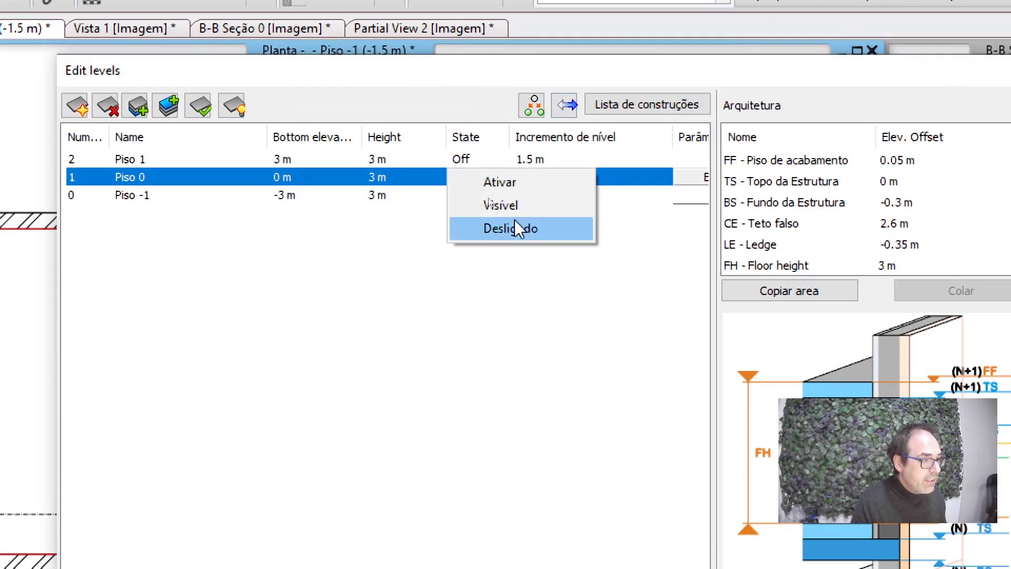
{"action": "left_click", "coordinate": [513, 203]}
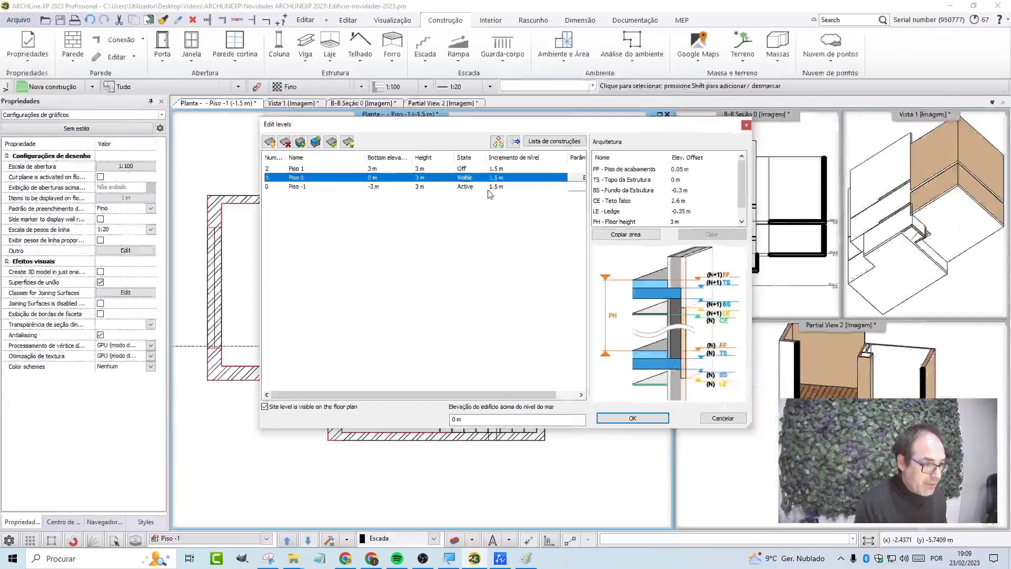
{"action": "left_click", "coordinate": [625, 419]}
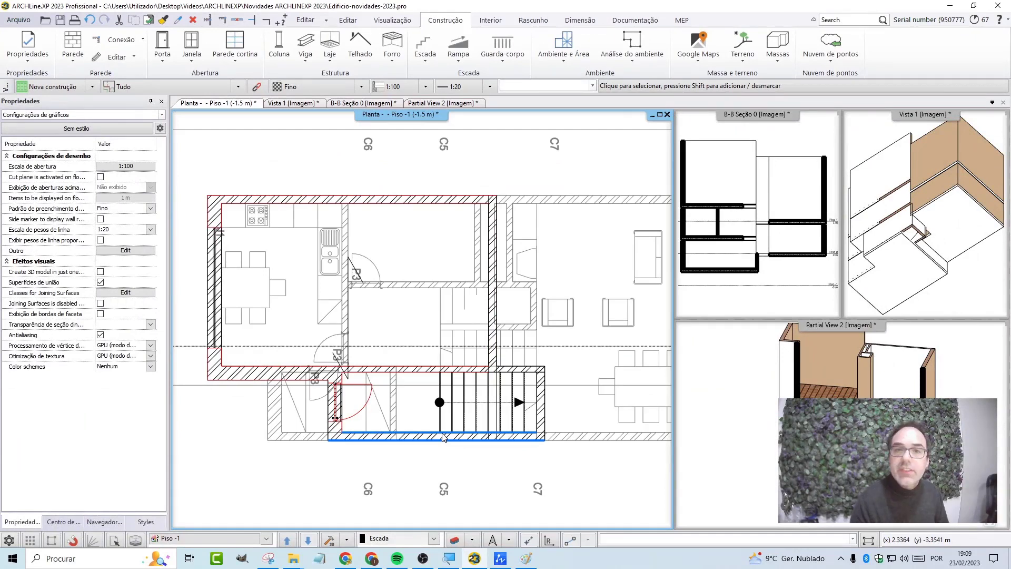
Zoom and pan the Piso -1 plan to frame the stairwell beside the existing stair.
{"action": "scroll", "coordinate": [579, 401], "scroll_direction": "up", "scroll_amount": 2}
{"action": "middle_click_drag", "start_coordinate": [409, 316], "coordinate": [426, 308]}
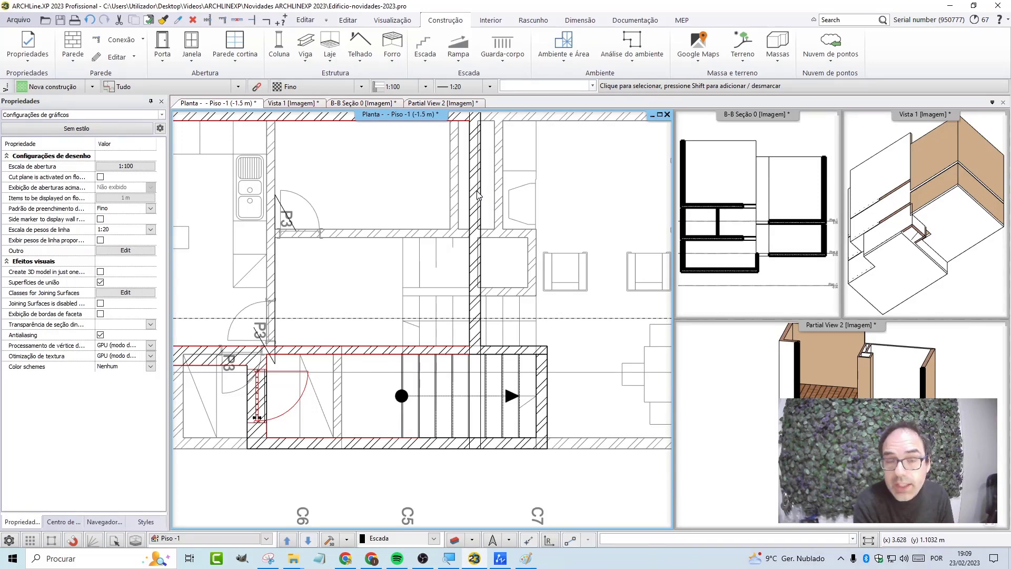
{"action": "middle_click_drag", "start_coordinate": [503, 165], "coordinate": [463, 176]}
{"action": "scroll", "coordinate": [521, 363], "scroll_direction": "up", "scroll_amount": 2}
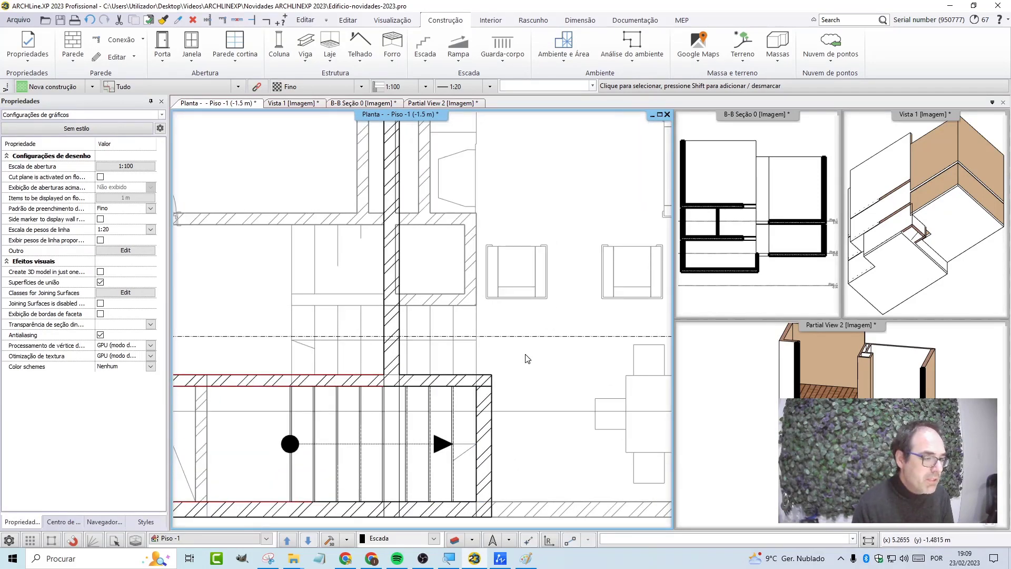
{"action": "middle_click_drag", "start_coordinate": [560, 370], "coordinate": [571, 371]}
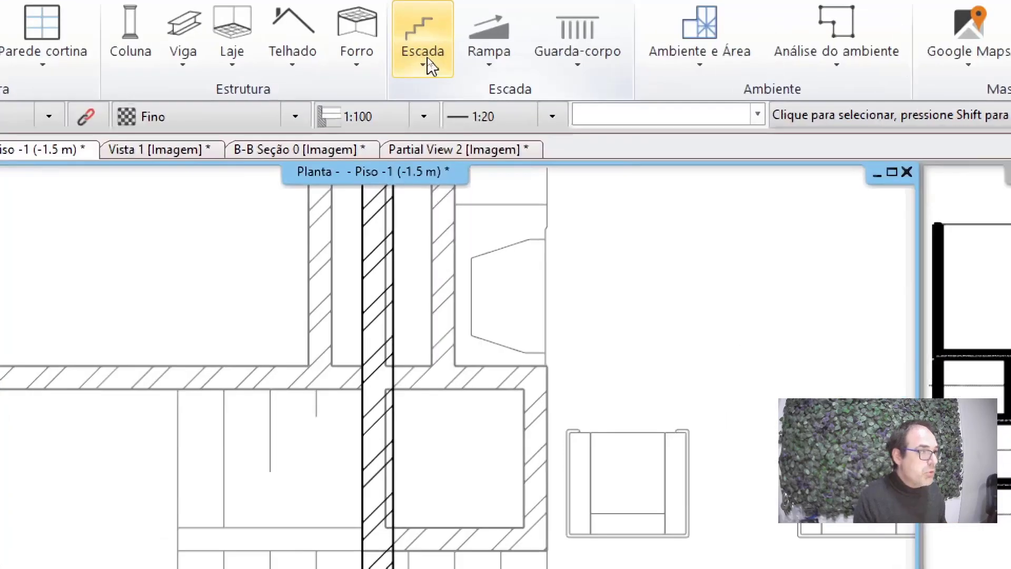
Place a Forma em U + patamar stair, 3.7 m long, starting at the stairwell wall corner.
{"action": "left_click", "coordinate": [430, 67]}
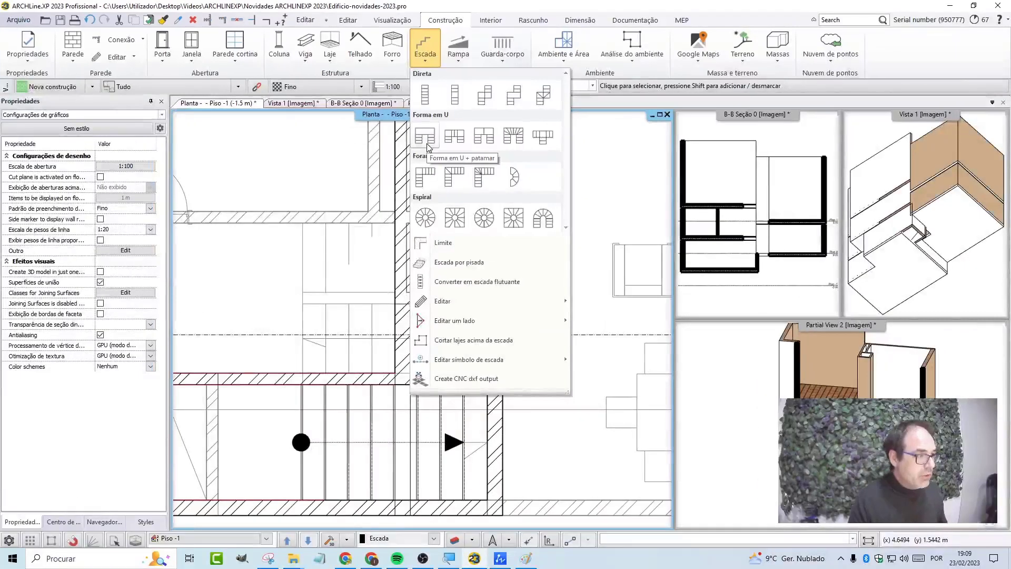
{"action": "left_click", "coordinate": [424, 134]}
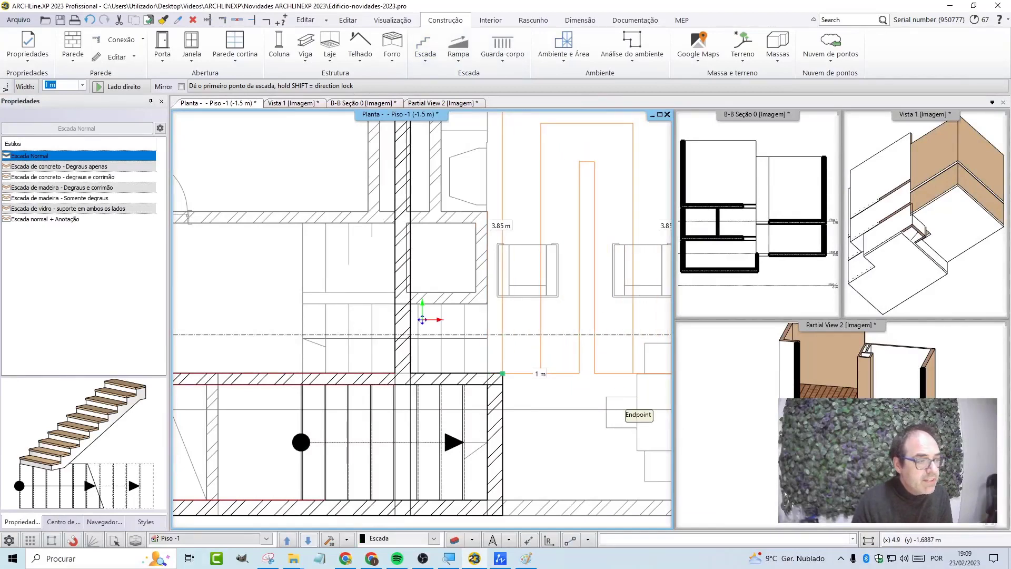
{"action": "left_click", "coordinate": [503, 373]}
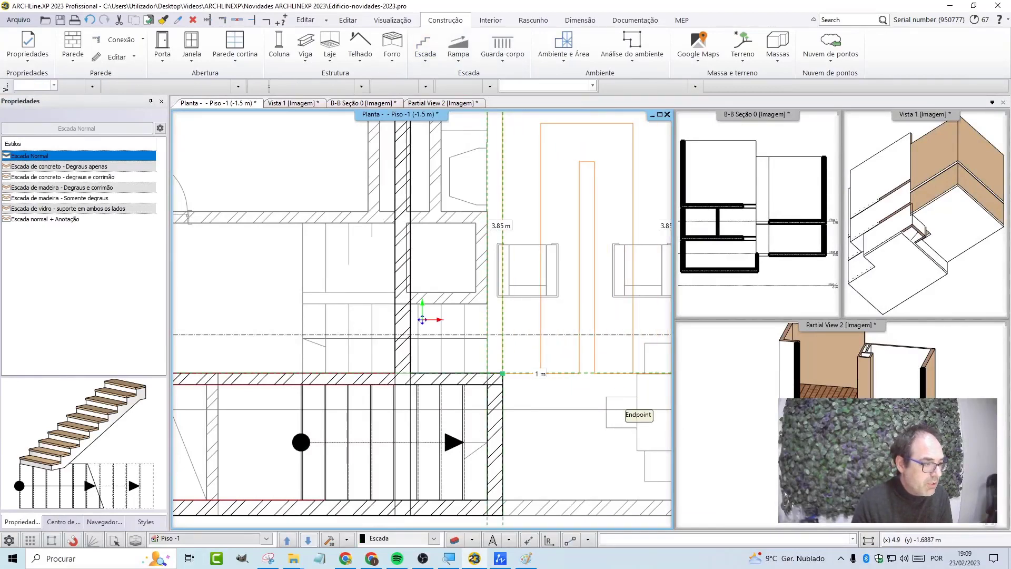
{"action": "scroll", "coordinate": [422, 320], "scroll_direction": "down", "scroll_amount": 1}
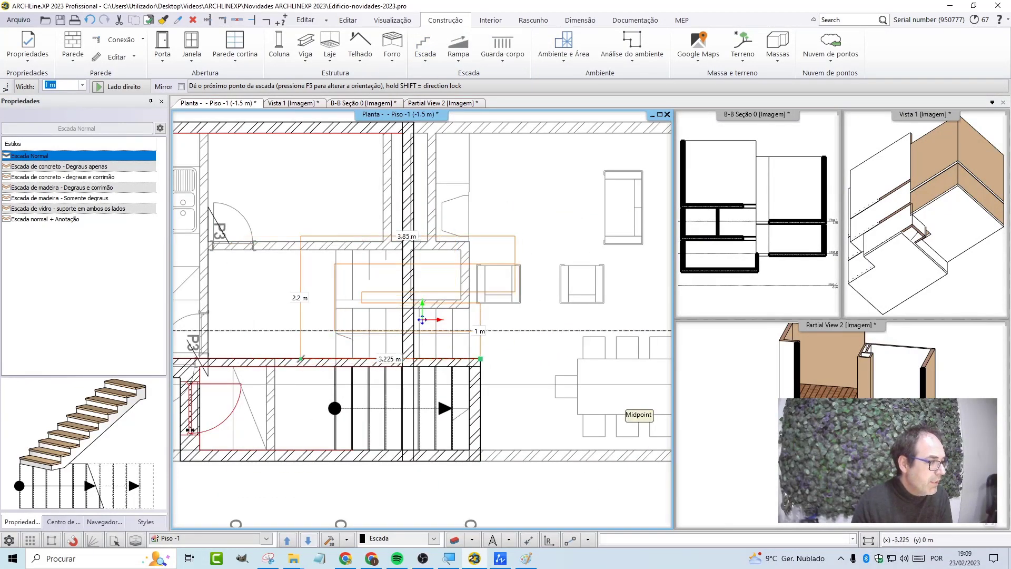
{"action": "scroll", "coordinate": [463, 308], "scroll_direction": "down", "scroll_amount": 1}
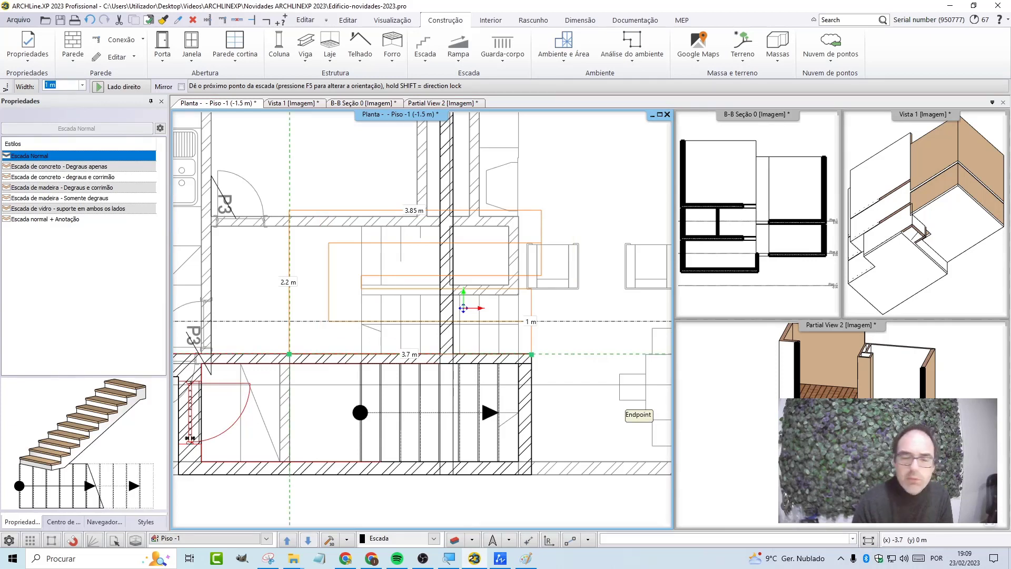
{"action": "left_click", "coordinate": [289, 173]}
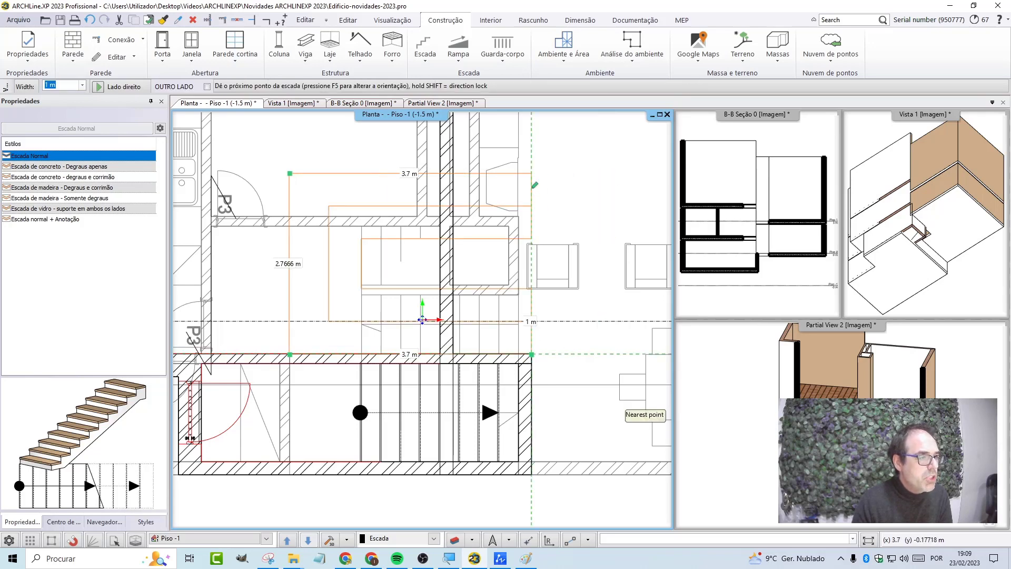
{"action": "left_click", "coordinate": [532, 174]}
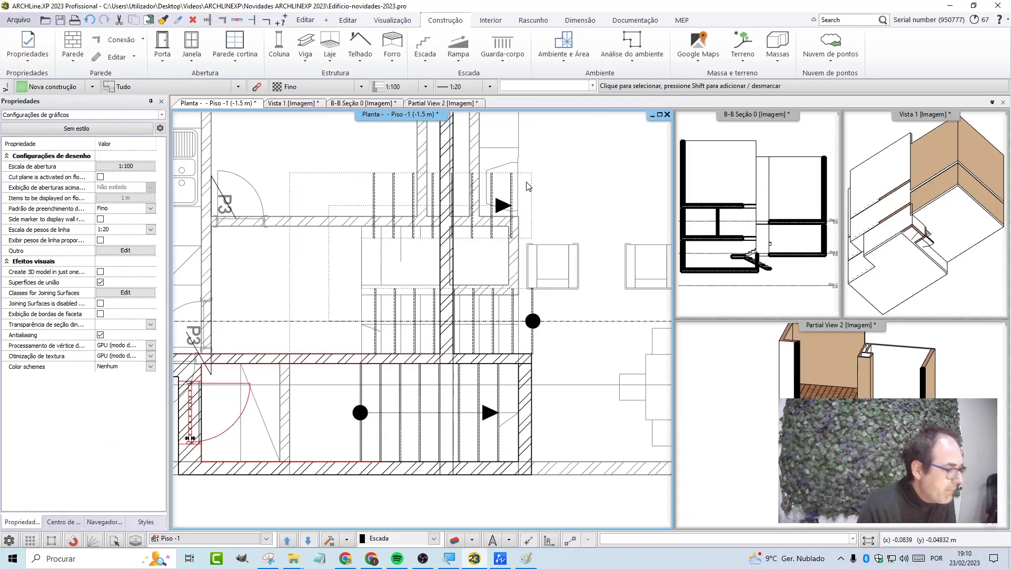
{"action": "left_click", "coordinate": [374, 195]}
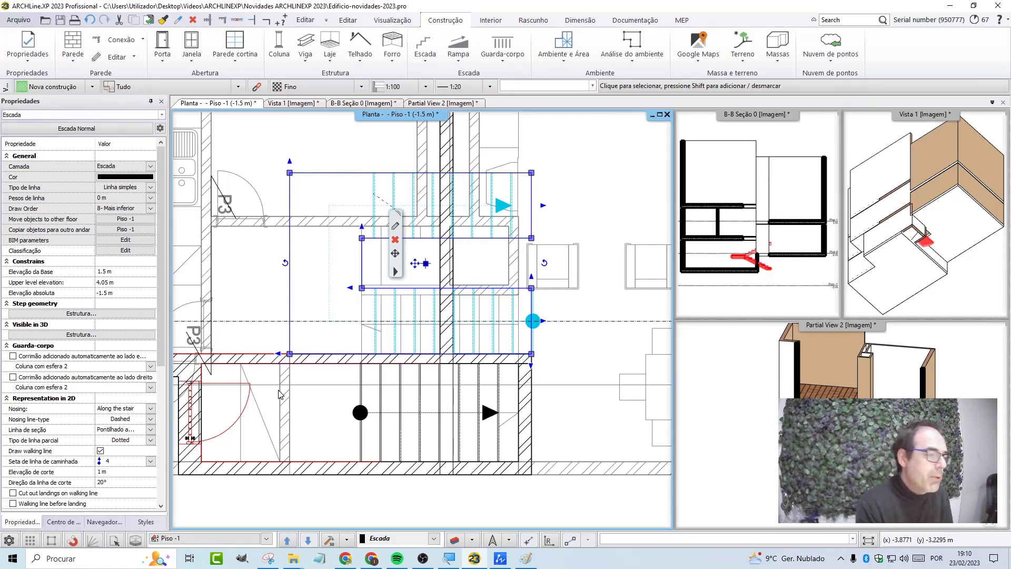
Zoom in and pan to the selected stair's right-hand edge grip.
{"action": "scroll", "coordinate": [566, 326], "scroll_direction": "up", "scroll_amount": 3}
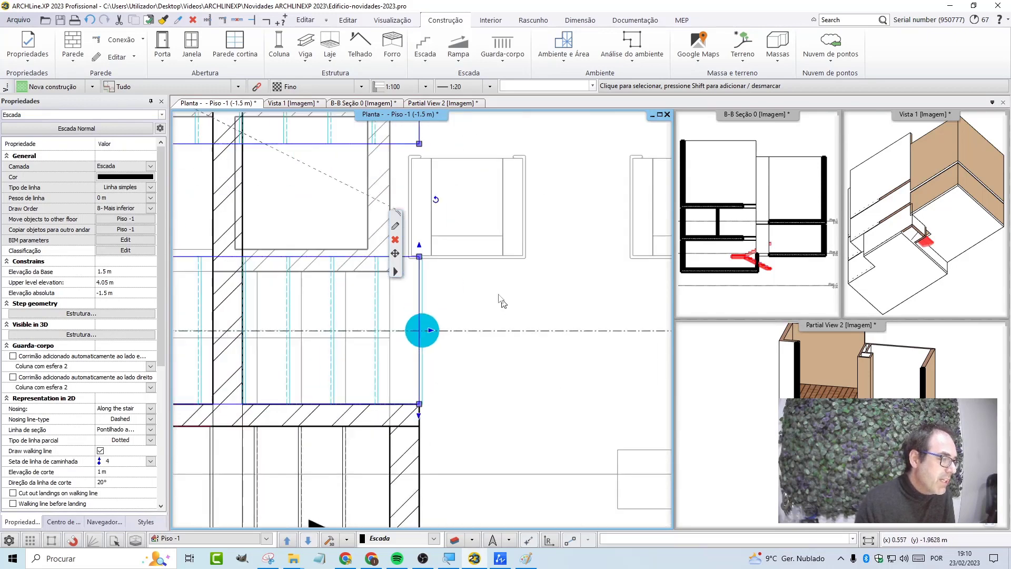
{"action": "middle_click_drag", "start_coordinate": [405, 298], "coordinate": [622, 340]}
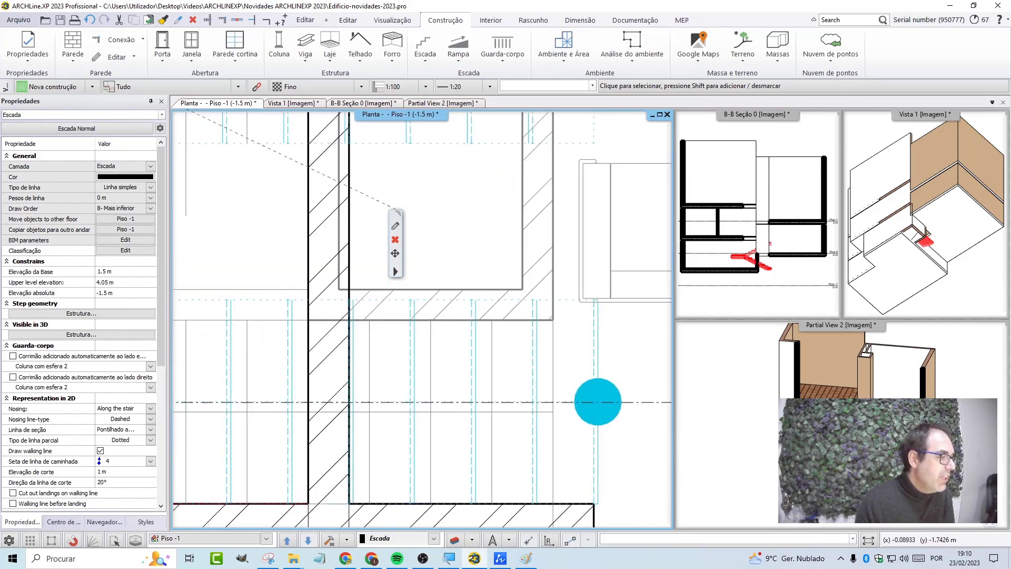
Move the stair's right edge and reshape its side outline to fit the stairwell.
{"action": "left_click", "coordinate": [595, 294]}
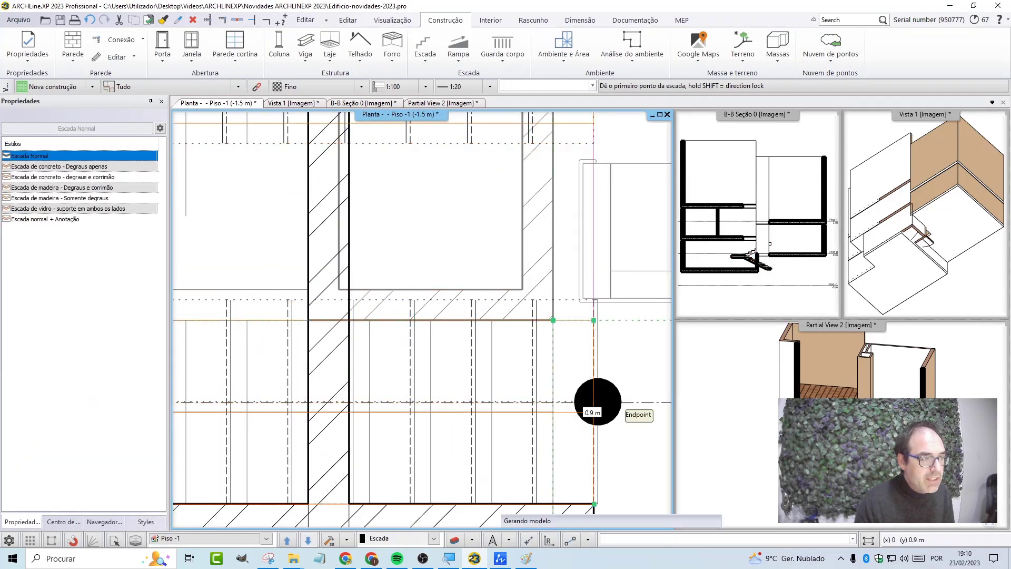
{"action": "left_click", "coordinate": [551, 329]}
{"action": "scroll", "coordinate": [551, 329], "scroll_direction": "down", "scroll_amount": 3}
{"action": "middle_click_drag", "start_coordinate": [316, 337], "coordinate": [403, 334]}
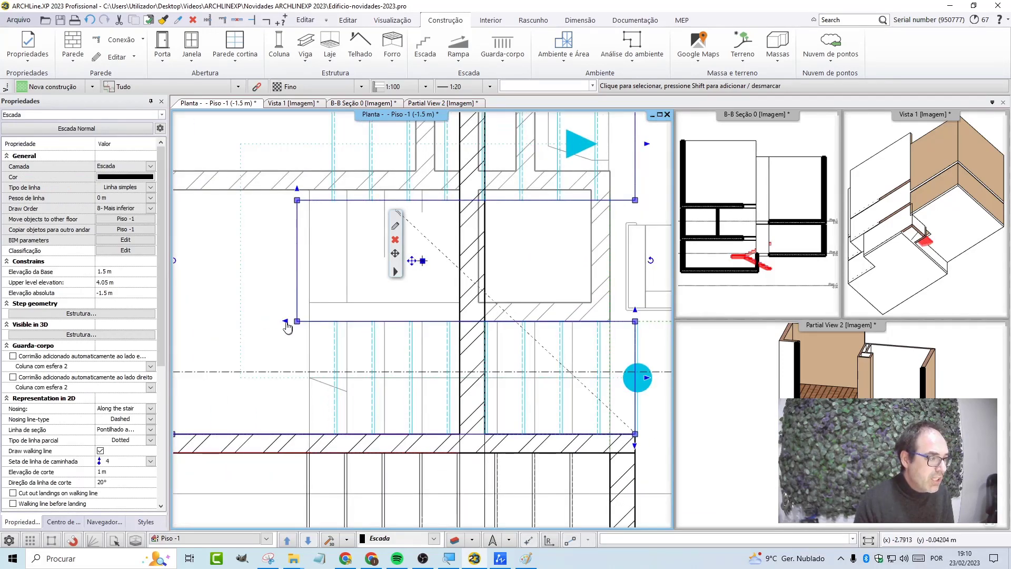
{"action": "left_click", "coordinate": [286, 323]}
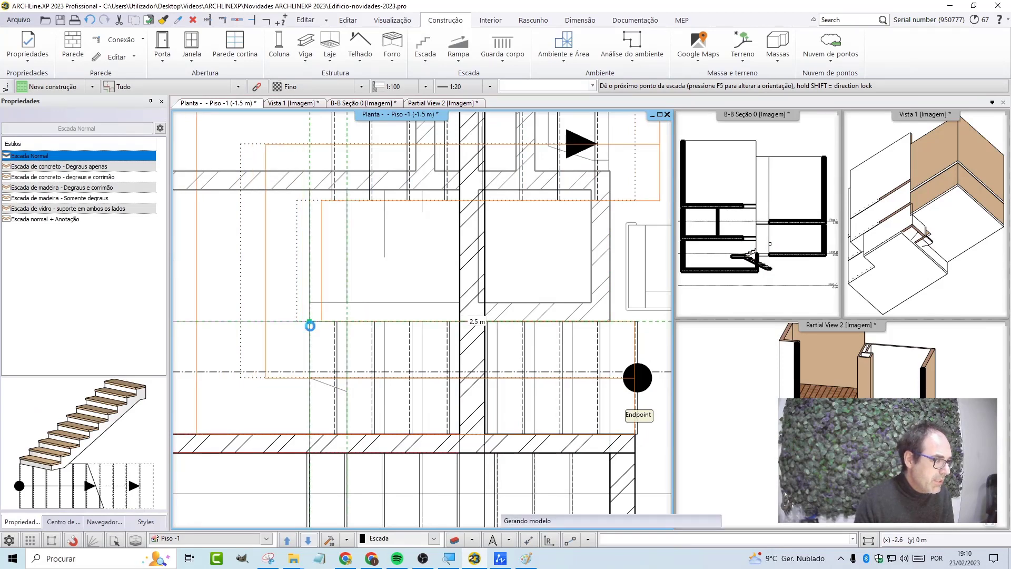
{"action": "left_click", "coordinate": [311, 325]}
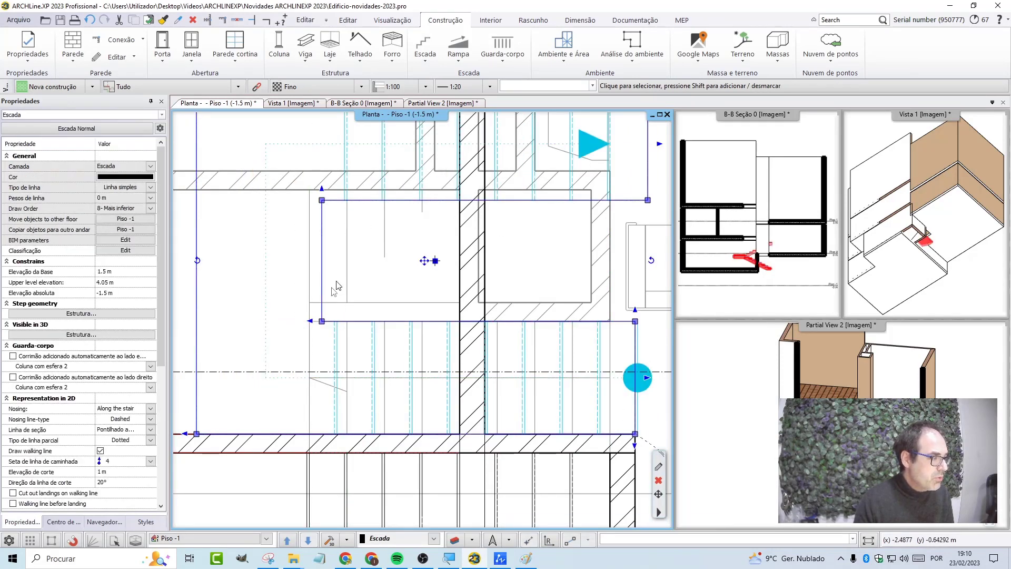
{"action": "left_click", "coordinate": [350, 318]}
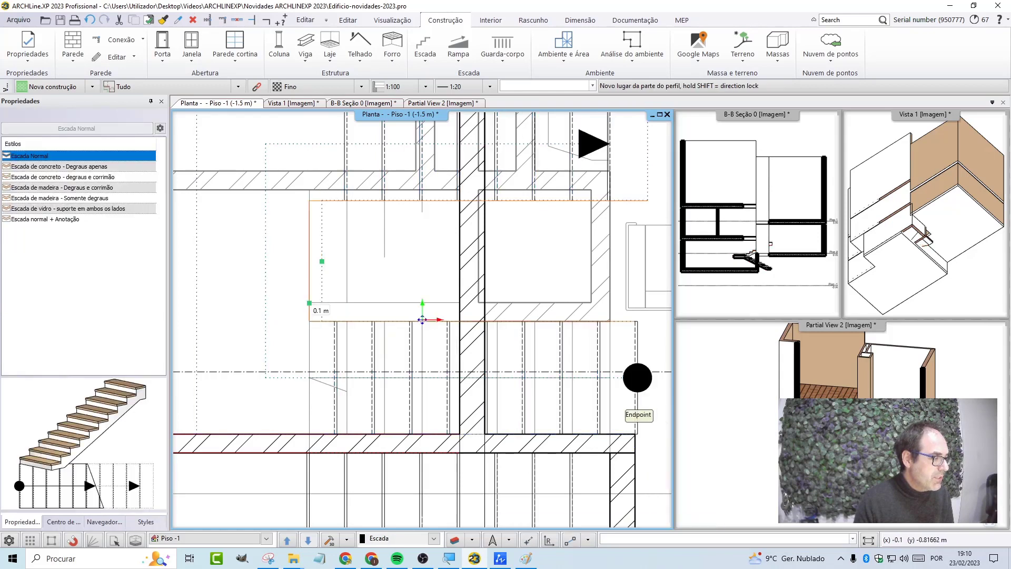
{"action": "left_click", "coordinate": [423, 320]}
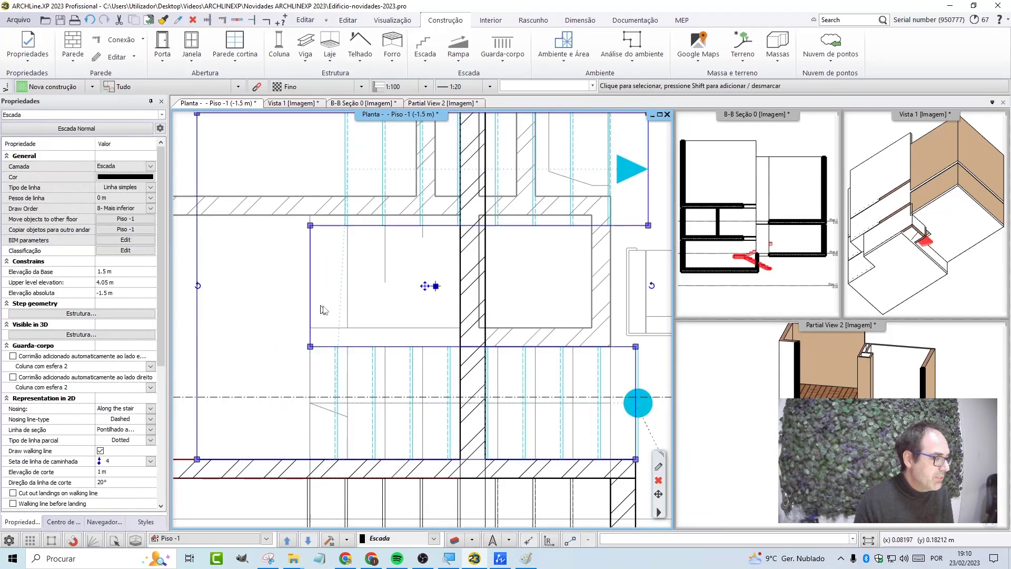
{"action": "key", "text": "Escape"}
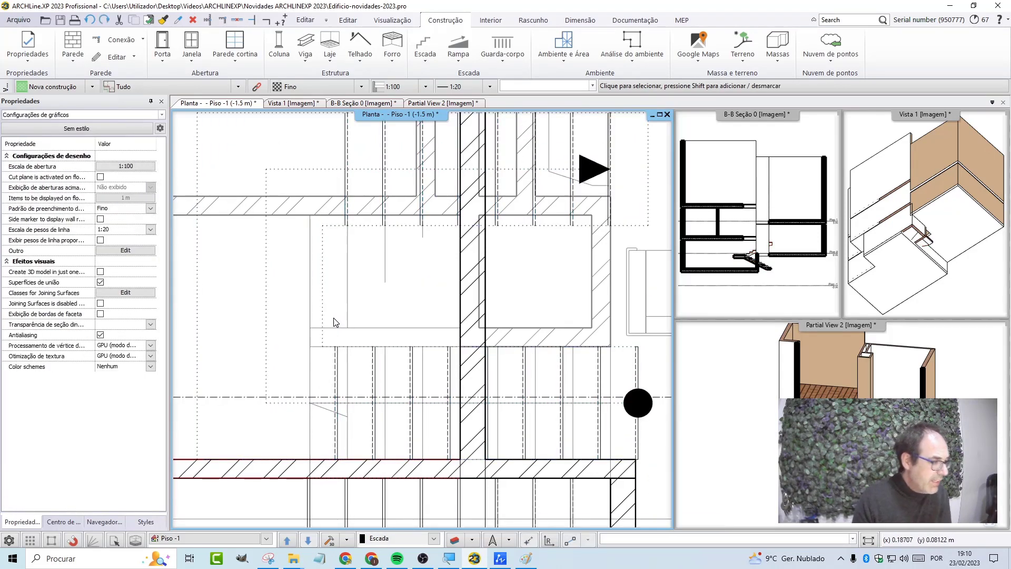
Redraw the stair's path with its final point by the wall, then open its Escada properties.
{"action": "left_click", "coordinate": [335, 322]}
{"action": "left_click", "coordinate": [338, 303]}
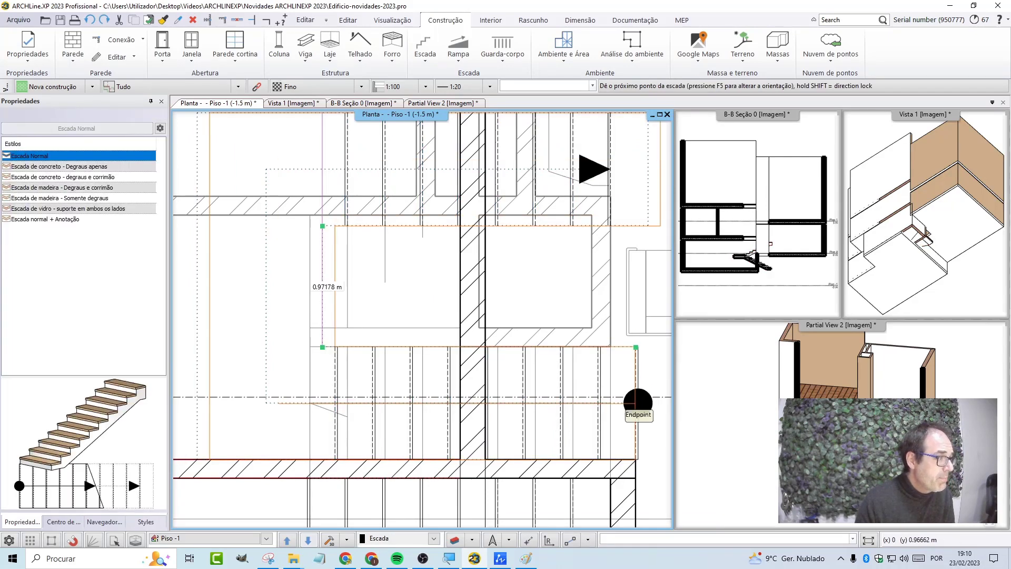
{"action": "left_click", "coordinate": [326, 332]}
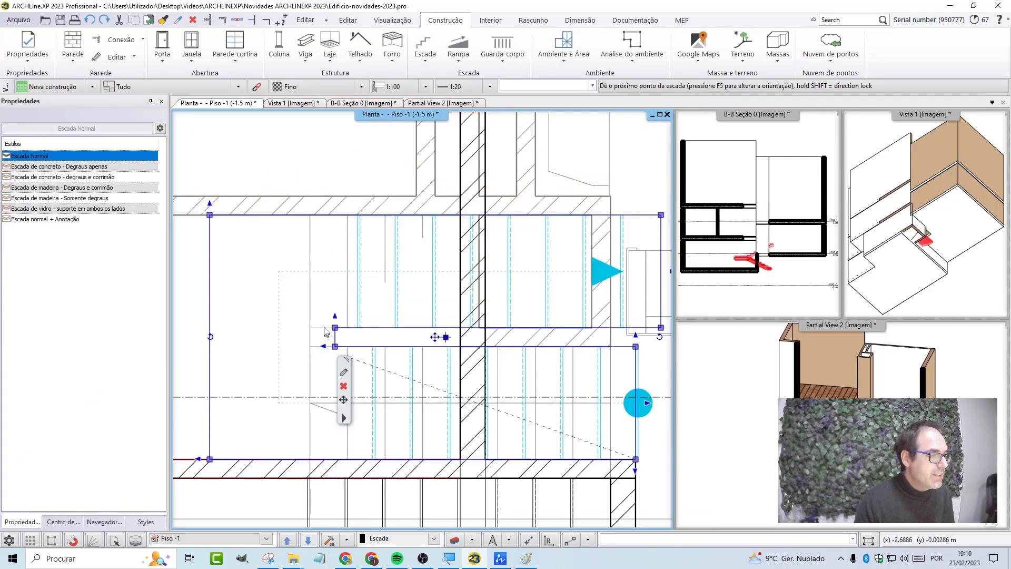
{"action": "scroll", "coordinate": [490, 261], "scroll_direction": "down", "scroll_amount": 1}
{"action": "scroll", "coordinate": [458, 256], "scroll_direction": "down", "scroll_amount": 1}
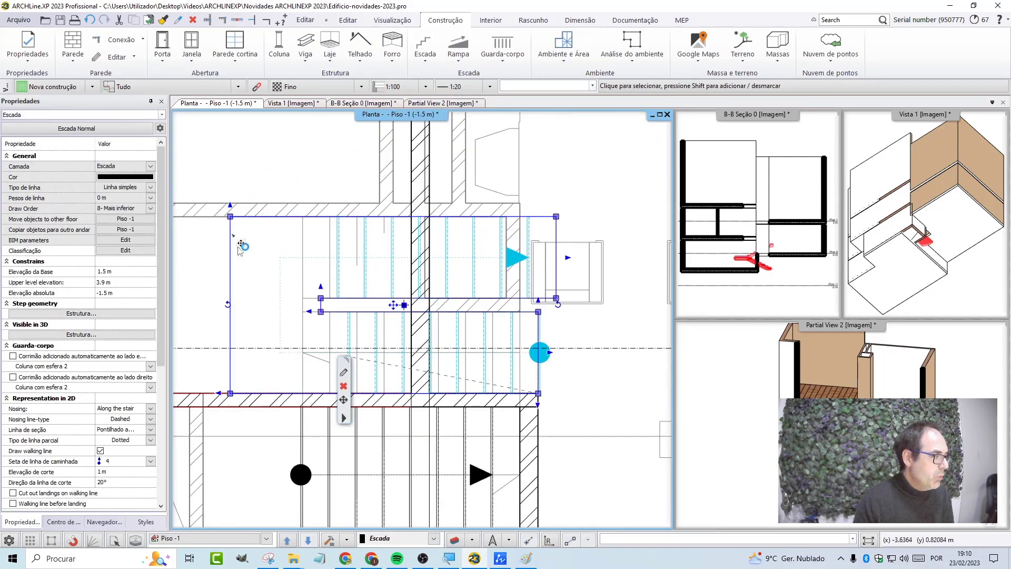
{"action": "middle_click_drag", "start_coordinate": [240, 246], "coordinate": [194, 204]}
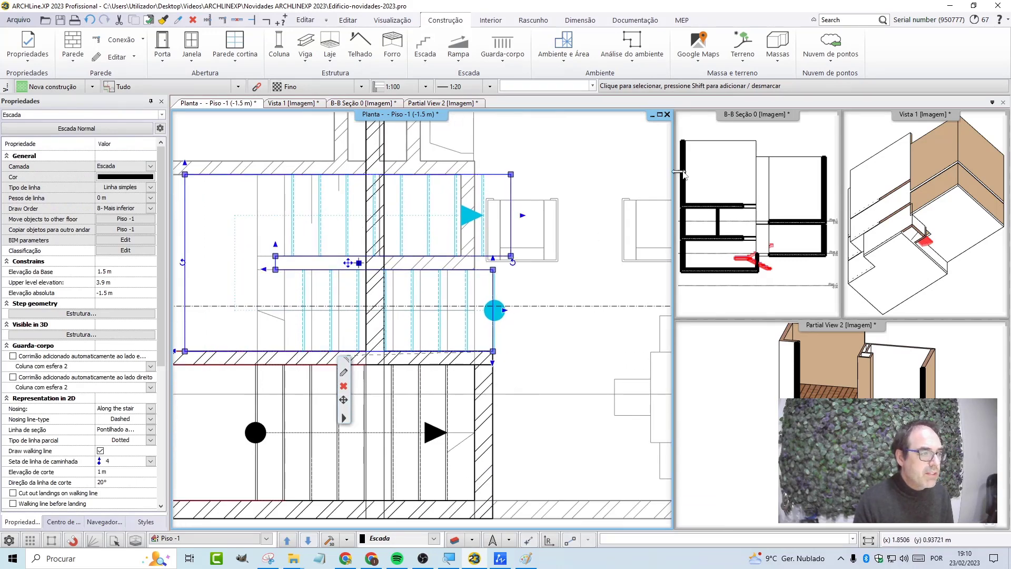
{"action": "double_click", "coordinate": [522, 219]}
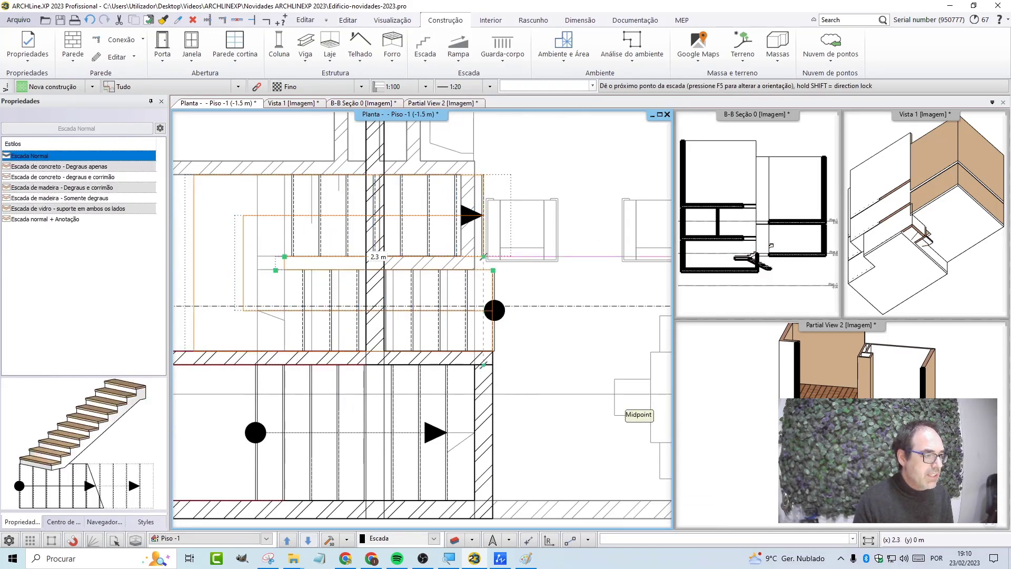
{"action": "left_click", "coordinate": [533, 287]}
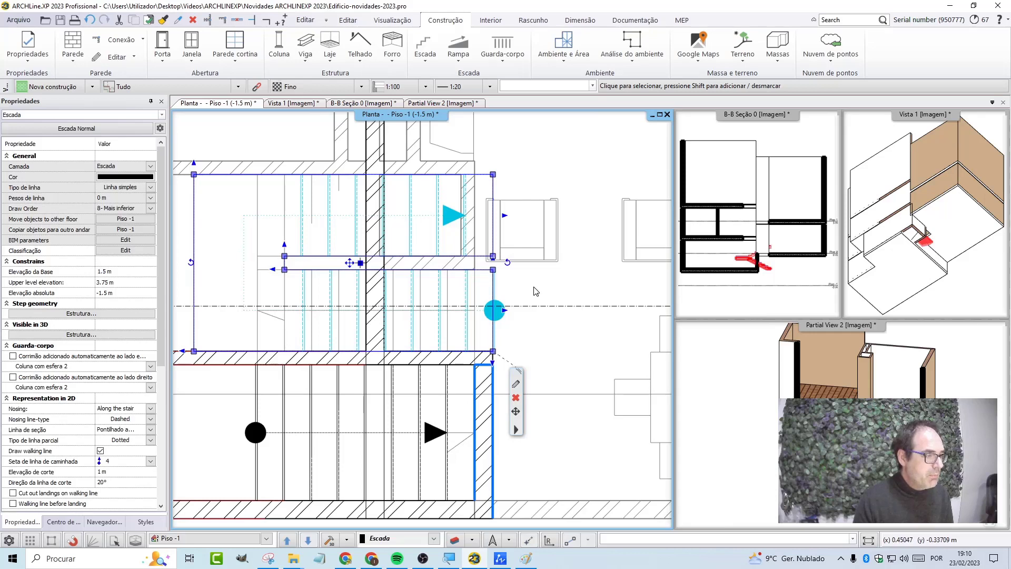
{"action": "scroll", "coordinate": [426, 316], "scroll_direction": "down", "scroll_amount": 1}
{"action": "scroll", "coordinate": [441, 297], "scroll_direction": "up", "scroll_amount": 2}
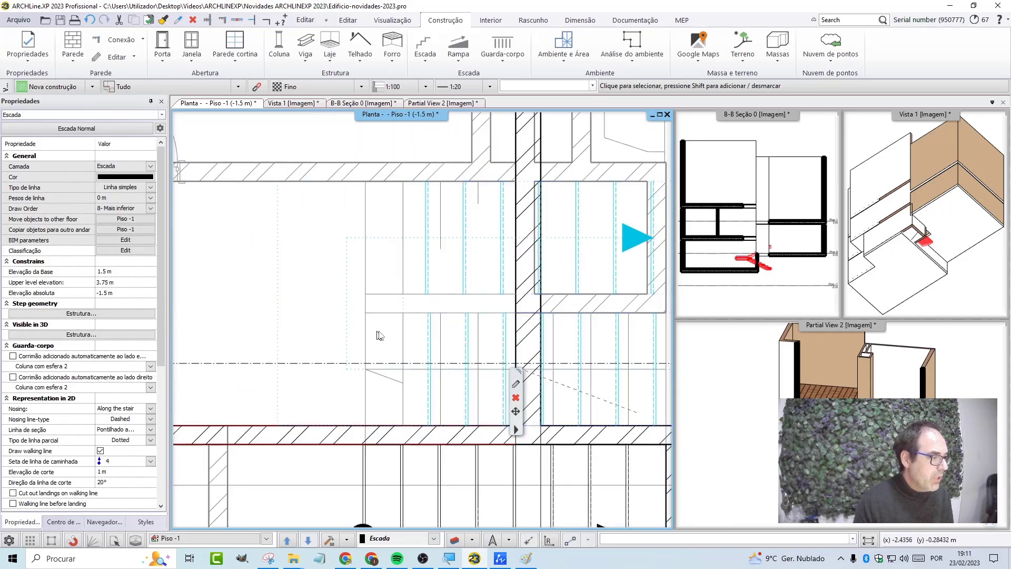
{"action": "scroll", "coordinate": [430, 300], "scroll_direction": "down", "scroll_amount": 1}
{"action": "scroll", "coordinate": [428, 301], "scroll_direction": "down", "scroll_amount": 1}
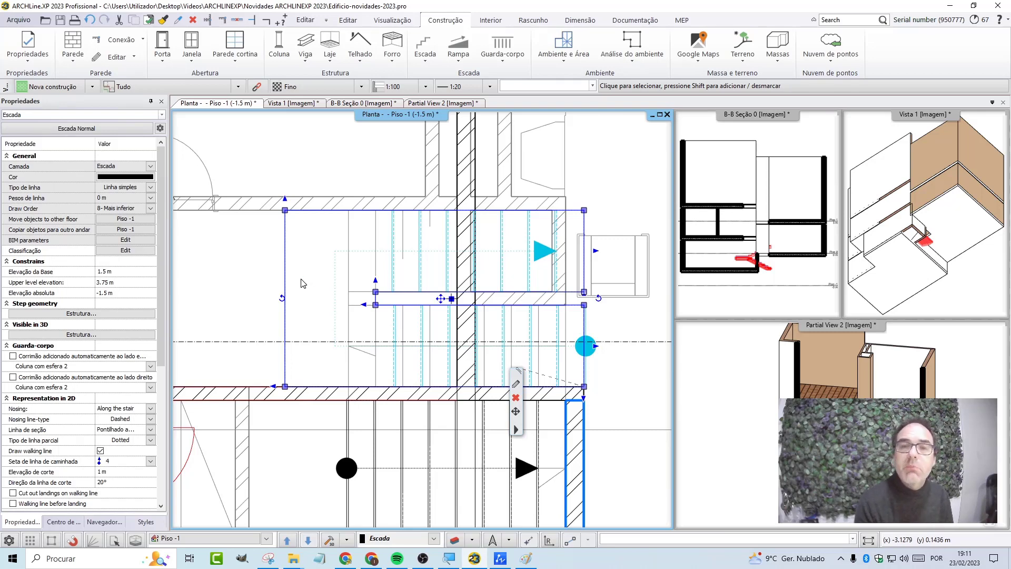
{"action": "left_click", "coordinate": [516, 385]}
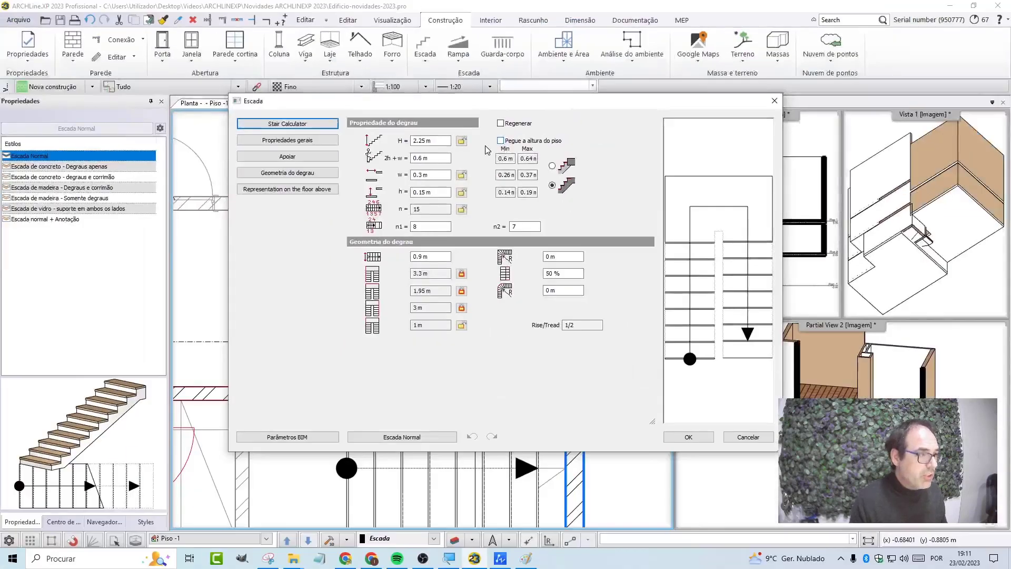
Tick Pegue a altura do piso so the stair follows the 3 m floor height, first flight 8 steps.
{"action": "left_click", "coordinate": [501, 141]}
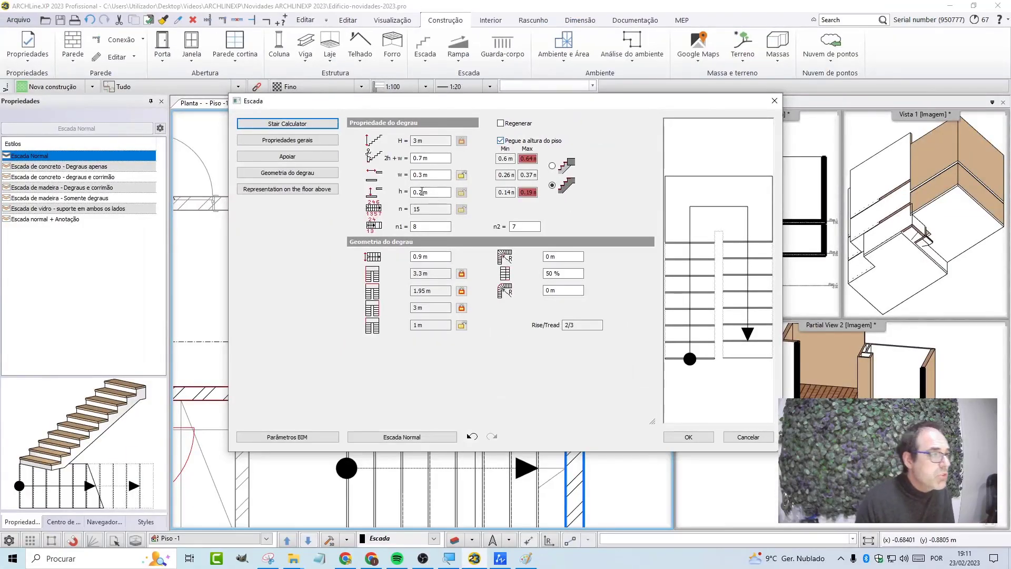
{"action": "left_click", "coordinate": [424, 227]}
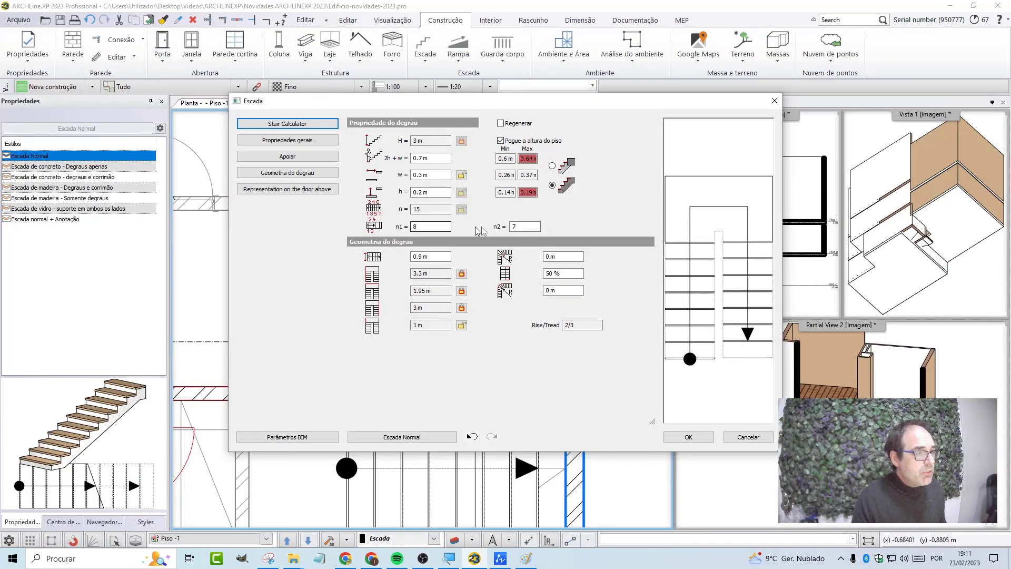
{"action": "key", "text": "Tab"}
{"action": "type", "text": "8"}
{"action": "left_click", "coordinate": [424, 227]}
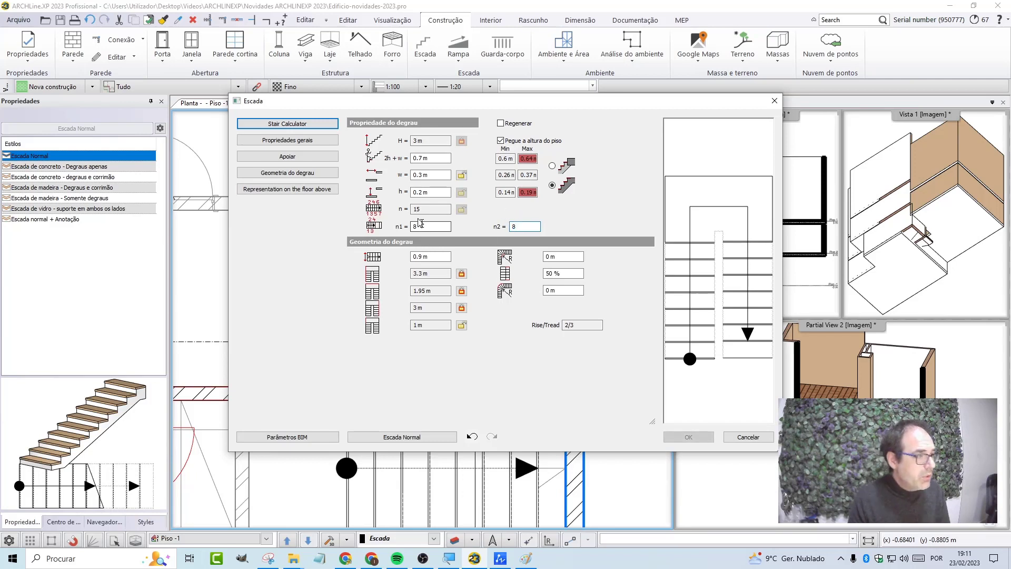
{"action": "key", "text": "Tab"}
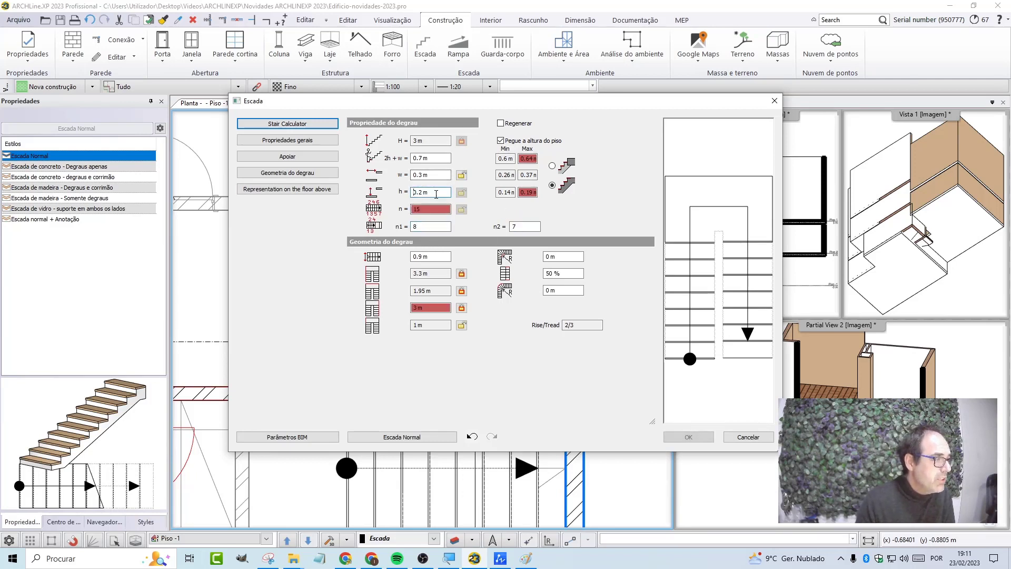
Unlock the geometry values, set n2=8 and n=16 steps, and apply the stair settings.
{"action": "left_click", "coordinate": [461, 308]}
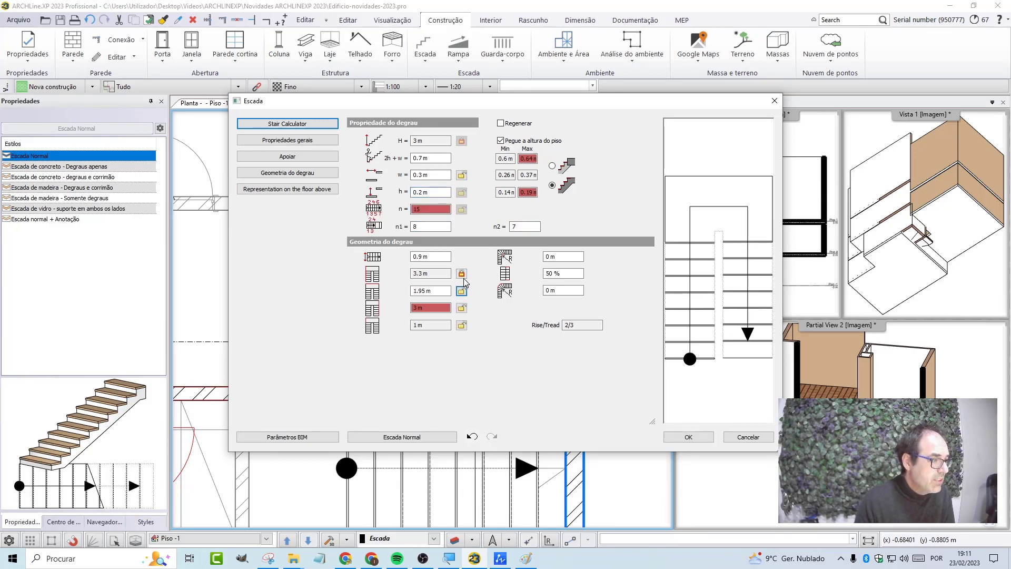
{"action": "left_click", "coordinate": [462, 273]}
{"action": "key", "text": "shift+Tab"}
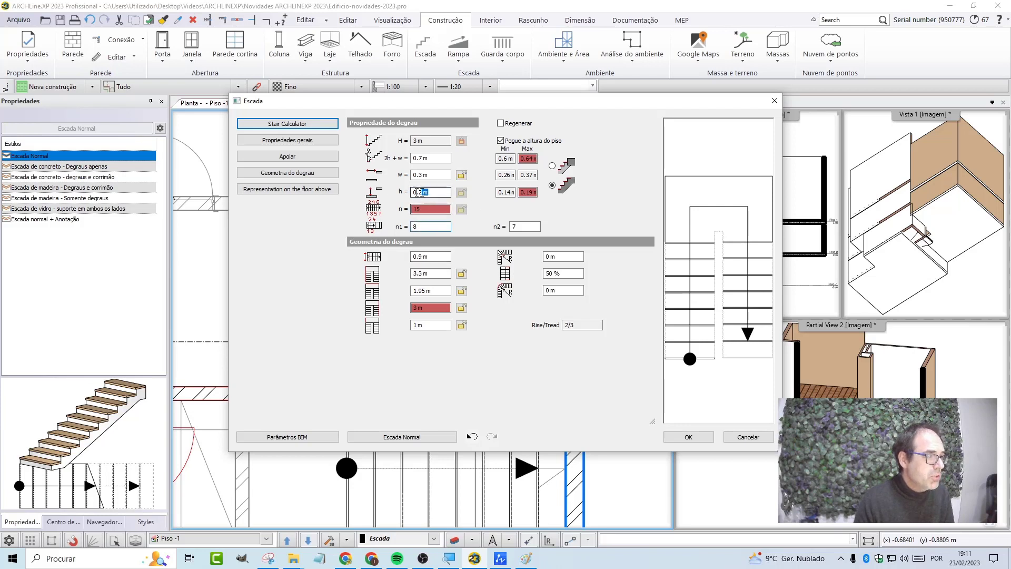
{"action": "double_click", "coordinate": [509, 227]}
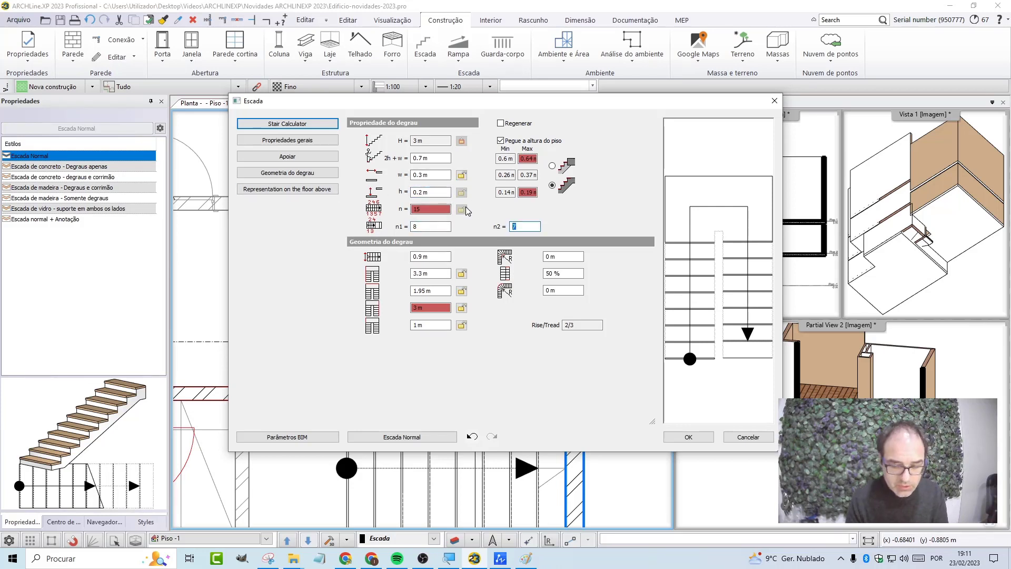
{"action": "type", "text": "8"}
{"action": "left_click", "coordinate": [428, 209]}
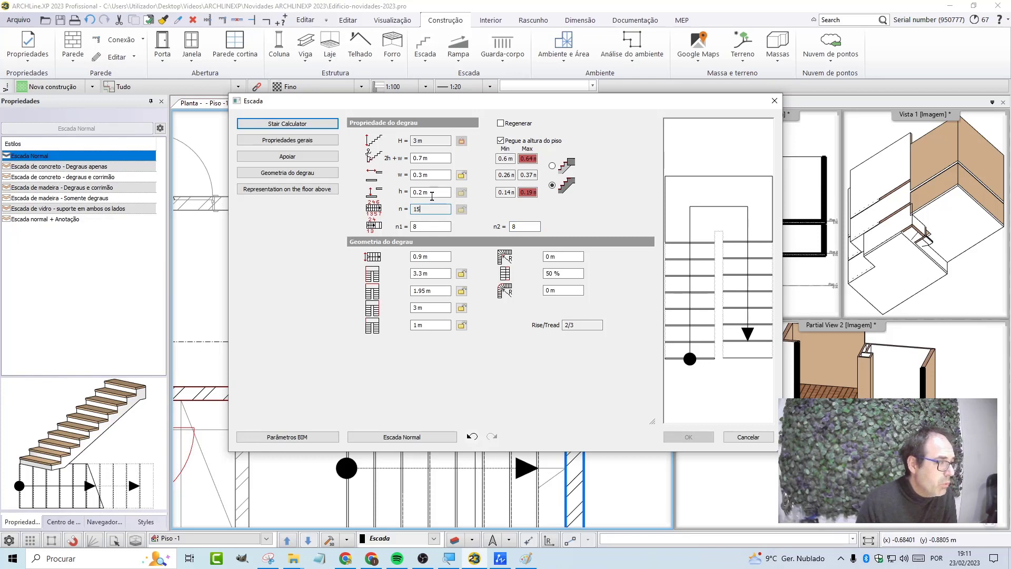
{"action": "key", "text": "BackSpace"}
{"action": "type", "text": "6"}
{"action": "left_click", "coordinate": [435, 192]}
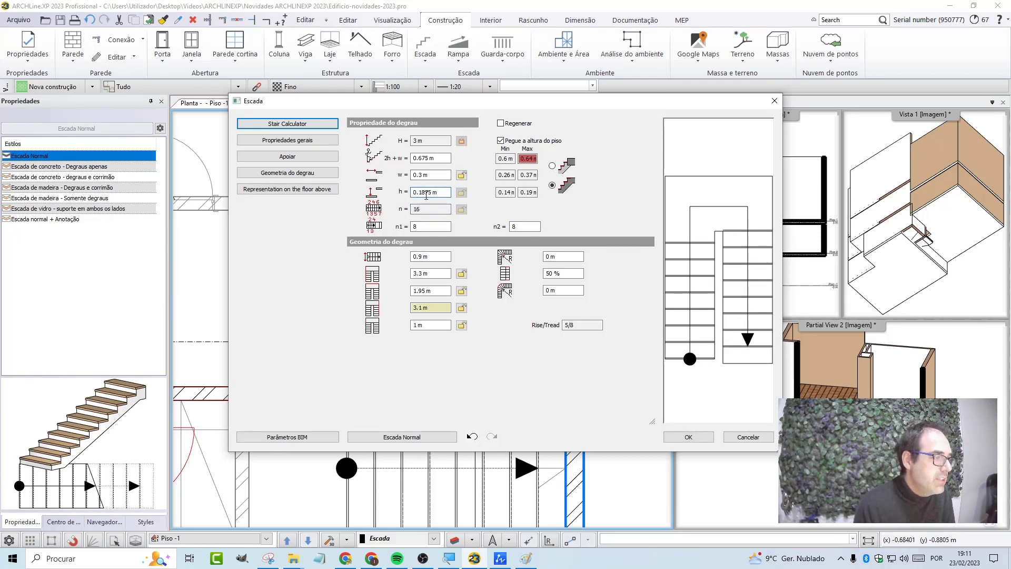
{"action": "left_click", "coordinate": [686, 439]}
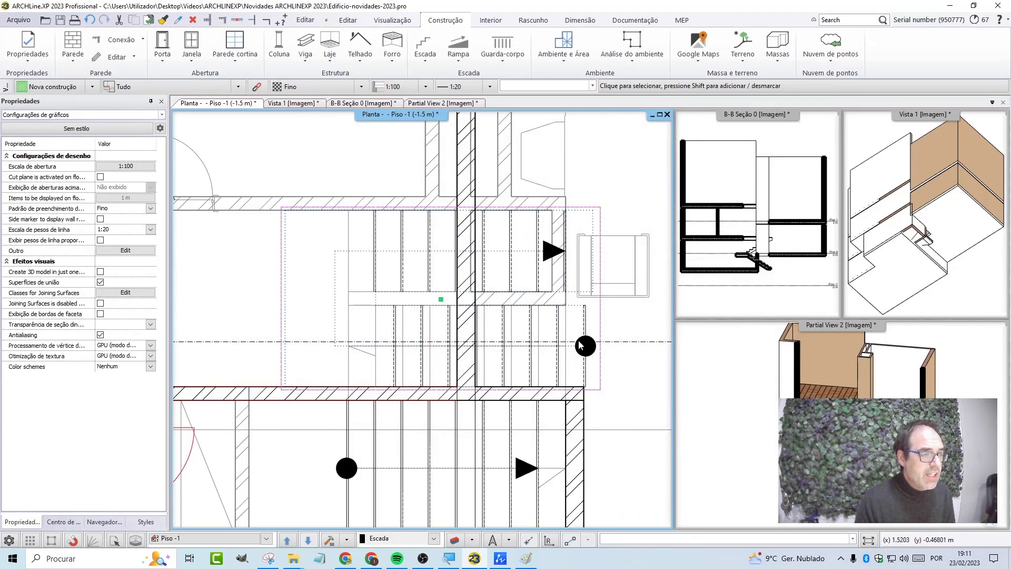
Reposition the stair's landing edge and re-place its end at the wall, topping out at 3.9375 m.
{"action": "left_click", "coordinate": [580, 345]}
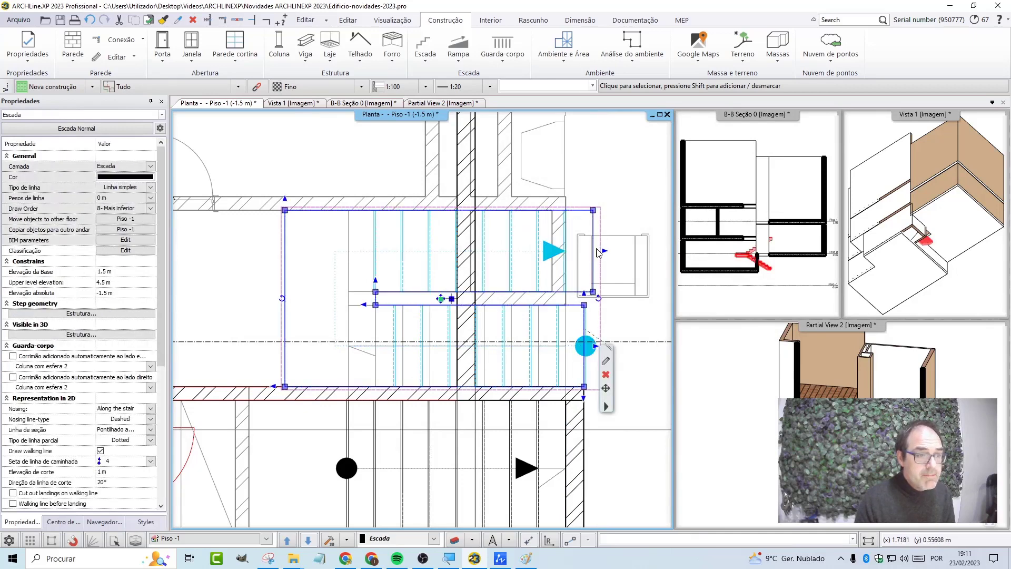
{"action": "left_click", "coordinate": [748, 299]}
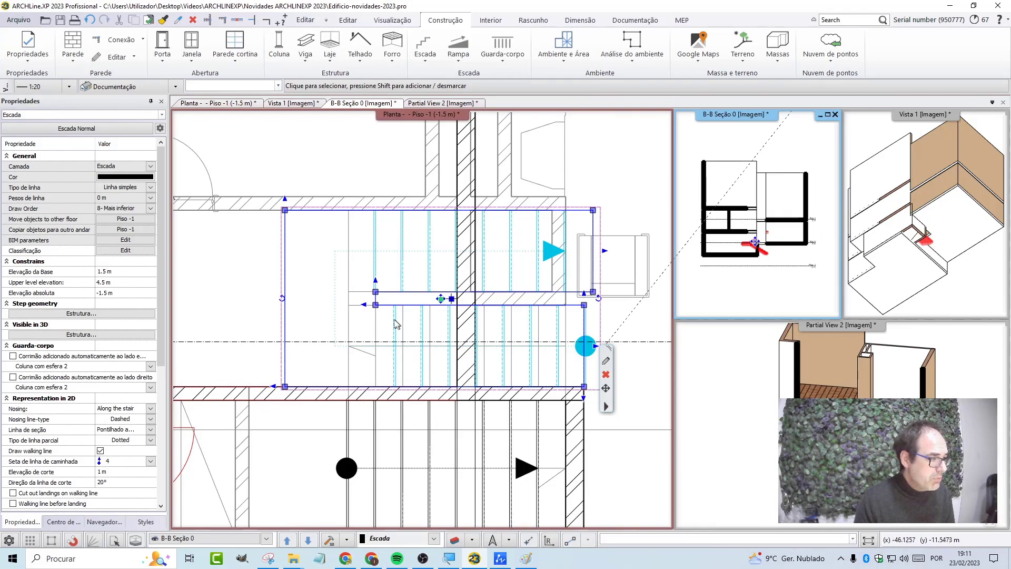
{"action": "left_click", "coordinate": [381, 322]}
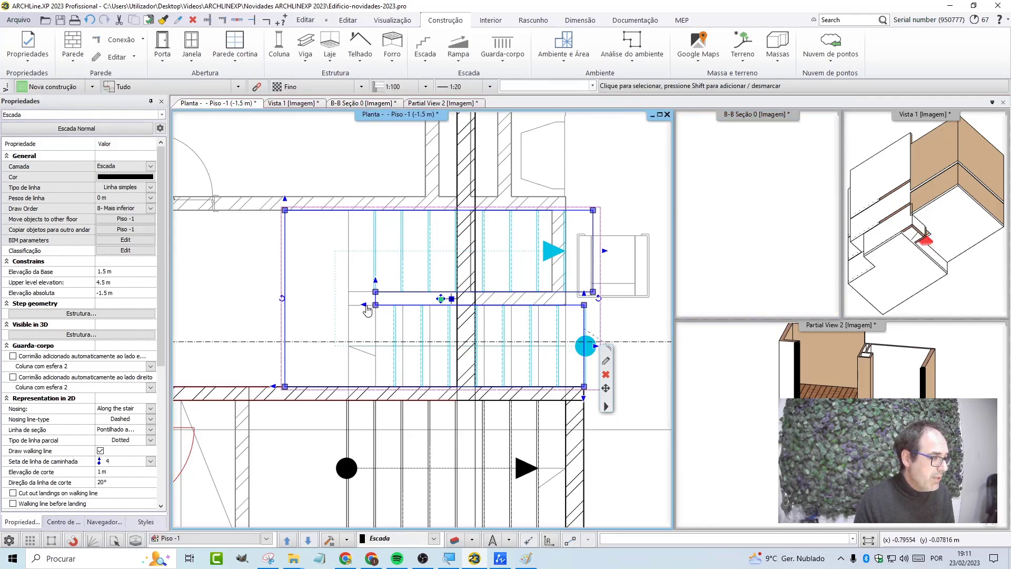
{"action": "left_click", "coordinate": [364, 305]}
{"action": "left_click", "coordinate": [386, 312]}
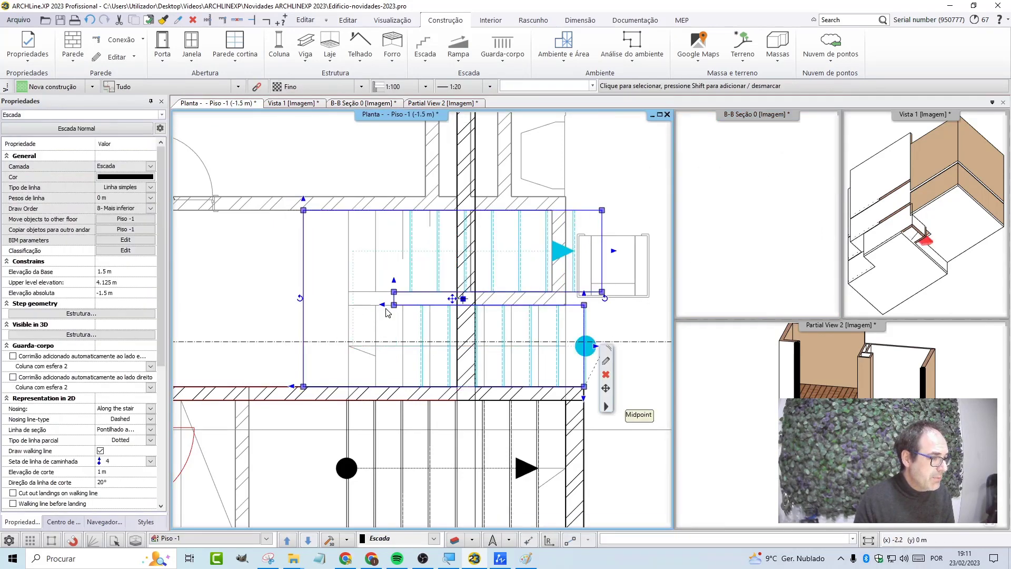
{"action": "left_click", "coordinate": [614, 253]}
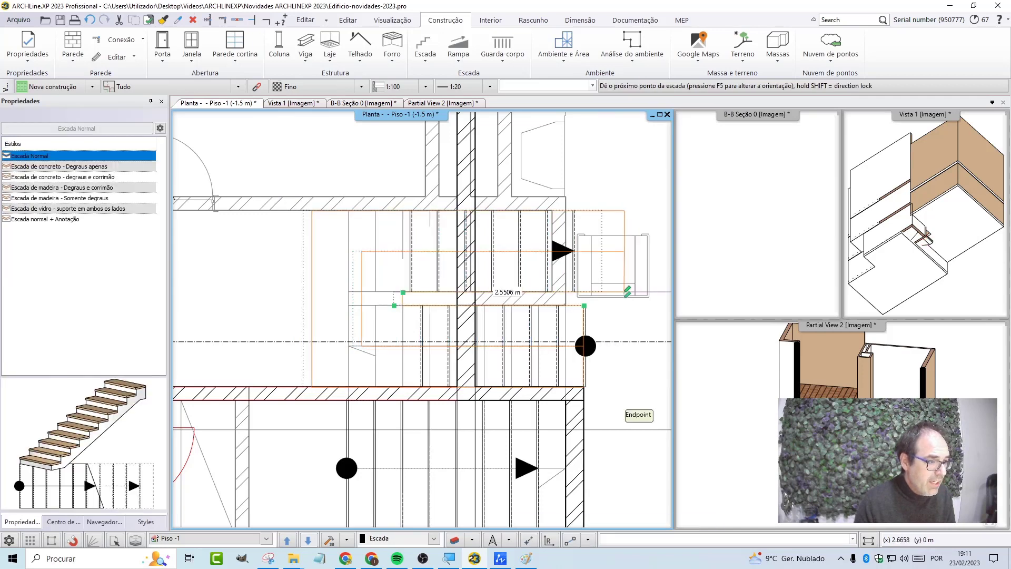
{"action": "left_click", "coordinate": [597, 416]}
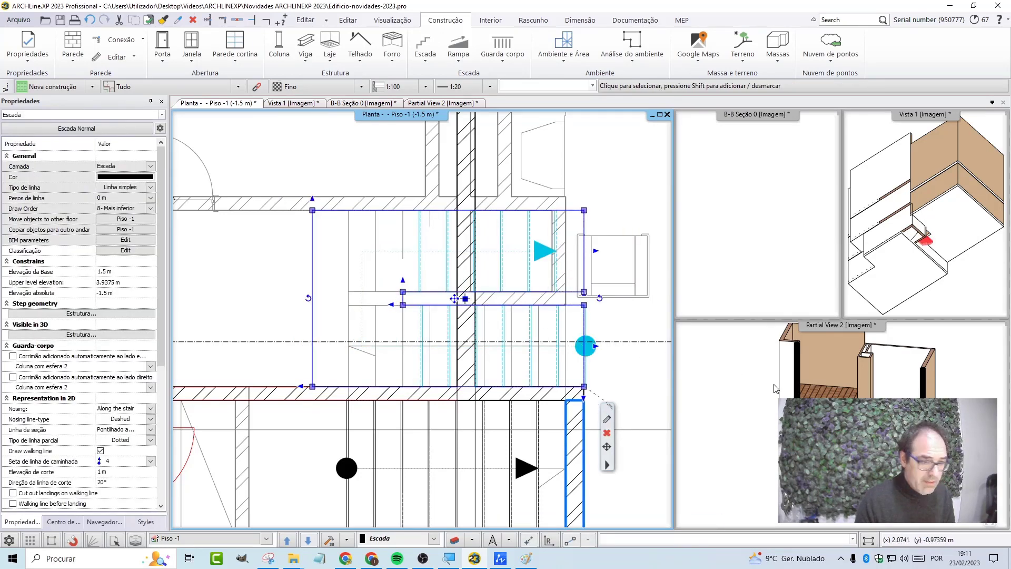
Orbit Partial View 2 to inspect the stair, then bring up the Move objects to other floor list.
{"action": "left_click", "coordinate": [851, 392]}
{"action": "scroll", "coordinate": [815, 391], "scroll_direction": "up", "scroll_amount": 4}
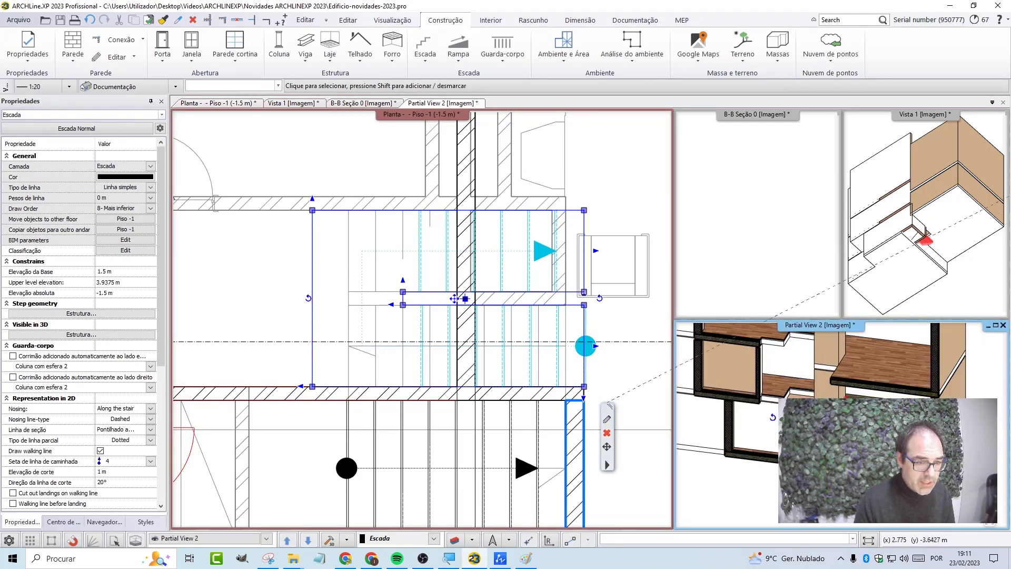
{"action": "mouse_move", "coordinate": [815, 391]}
{"action": "middle_mouse_down"}
{"action": "mouse_move", "coordinate": [774, 389]}
{"action": "mouse_move", "coordinate": [774, 369]}
{"action": "middle_mouse_up"}
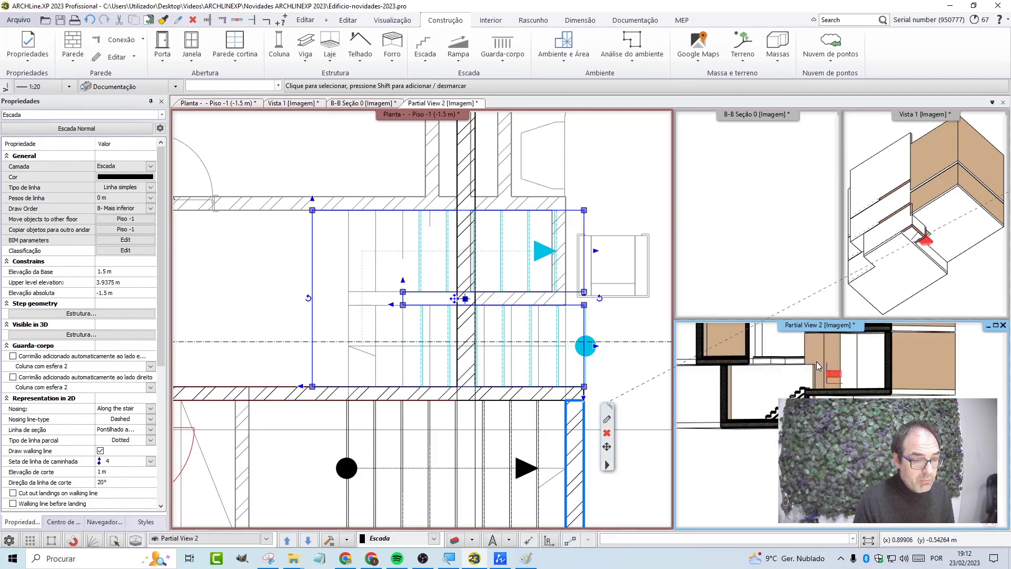
{"action": "key", "text": "Escape"}
{"action": "middle_click_drag", "start_coordinate": [773, 369], "coordinate": [811, 379]}
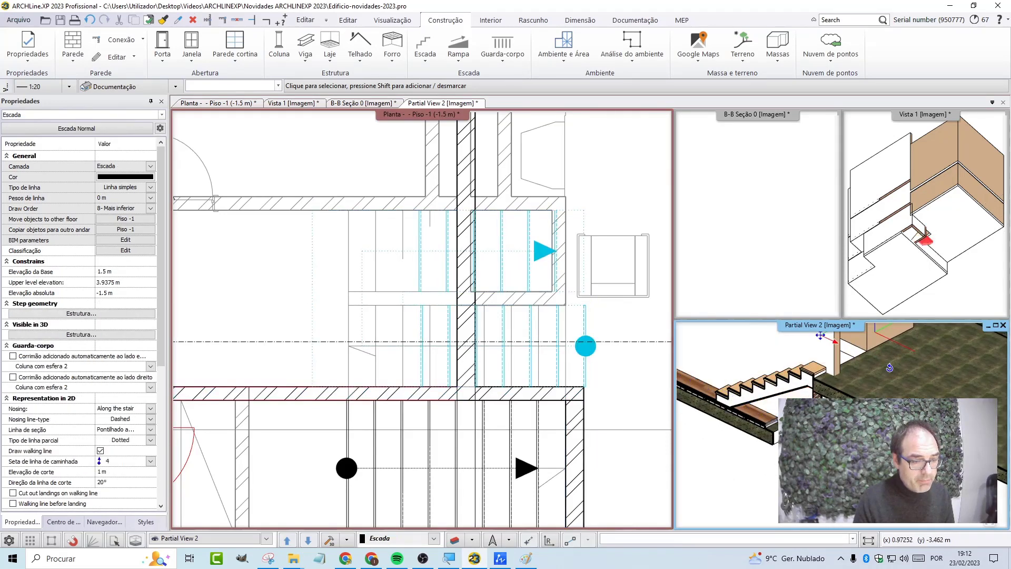
{"action": "scroll", "coordinate": [775, 435], "scroll_direction": "down", "scroll_amount": 1}
{"action": "scroll", "coordinate": [775, 435], "scroll_direction": "down", "scroll_amount": 1}
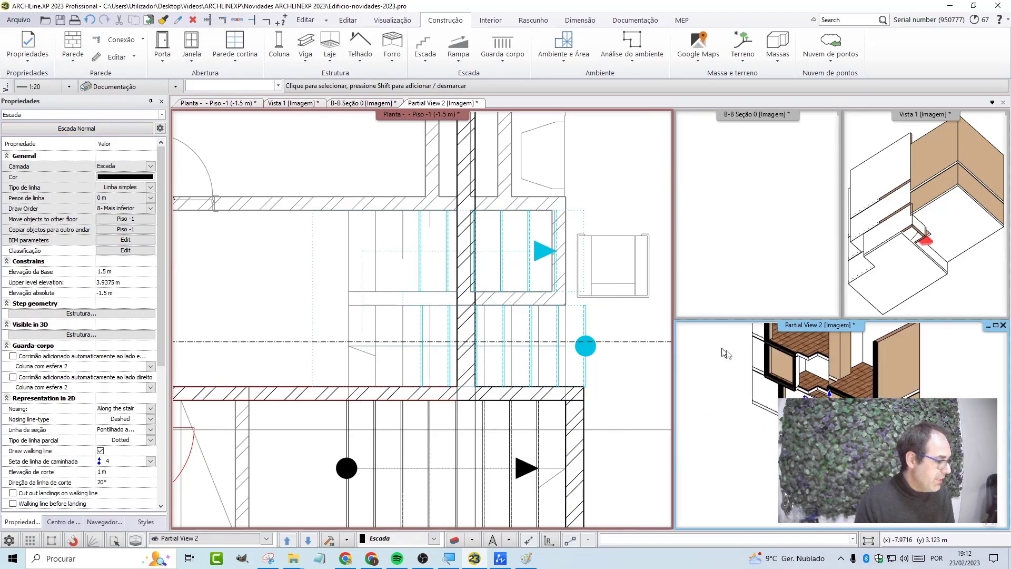
{"action": "middle_click_drag", "start_coordinate": [829, 392], "coordinate": [829, 394]}
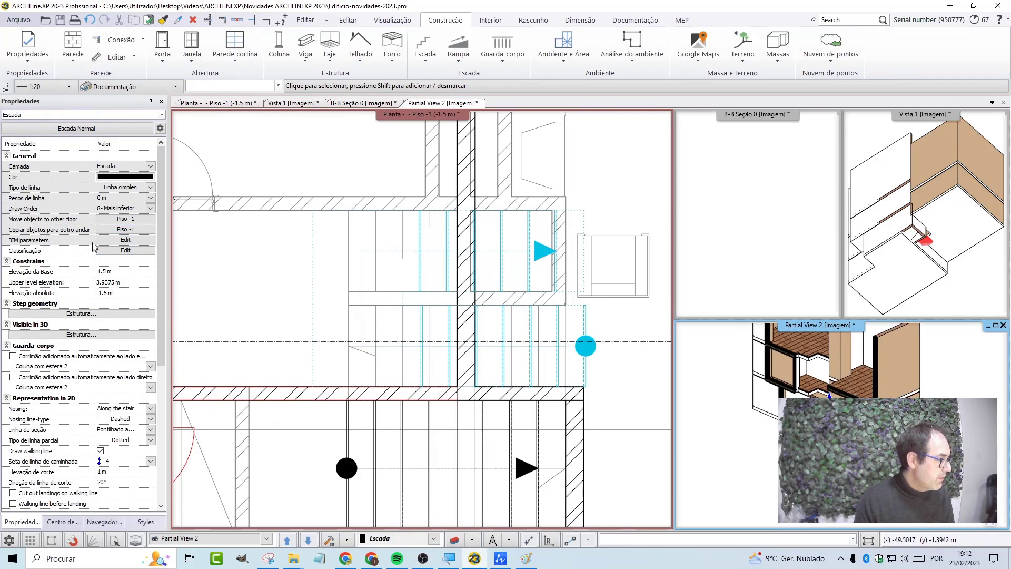
{"action": "left_click", "coordinate": [114, 221]}
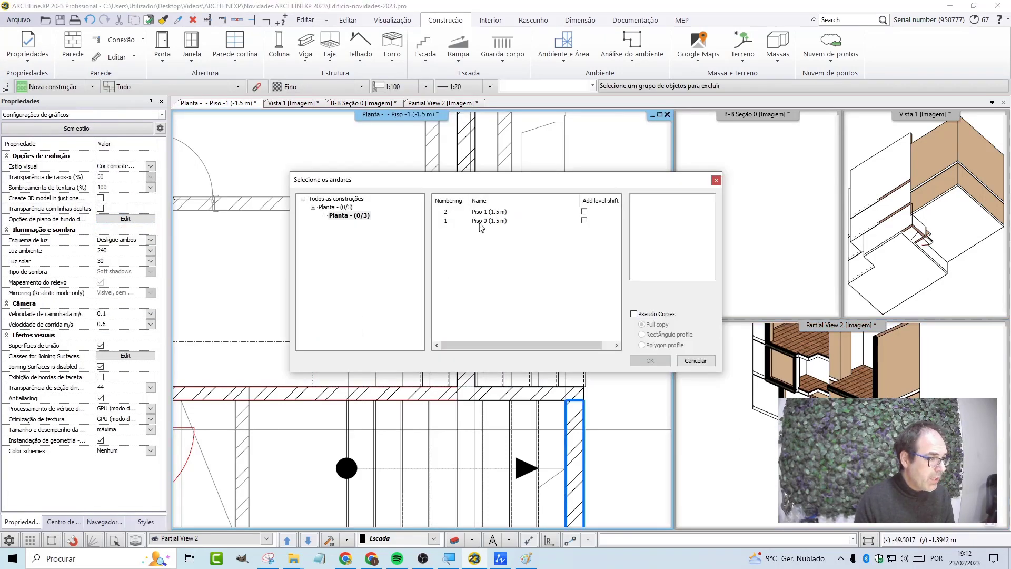
Move the stair onto Piso 0 (1.5 m) and drop its base to 0 m with the gizmo's Mover.
{"action": "left_click", "coordinate": [489, 221]}
{"action": "left_click", "coordinate": [650, 360]}
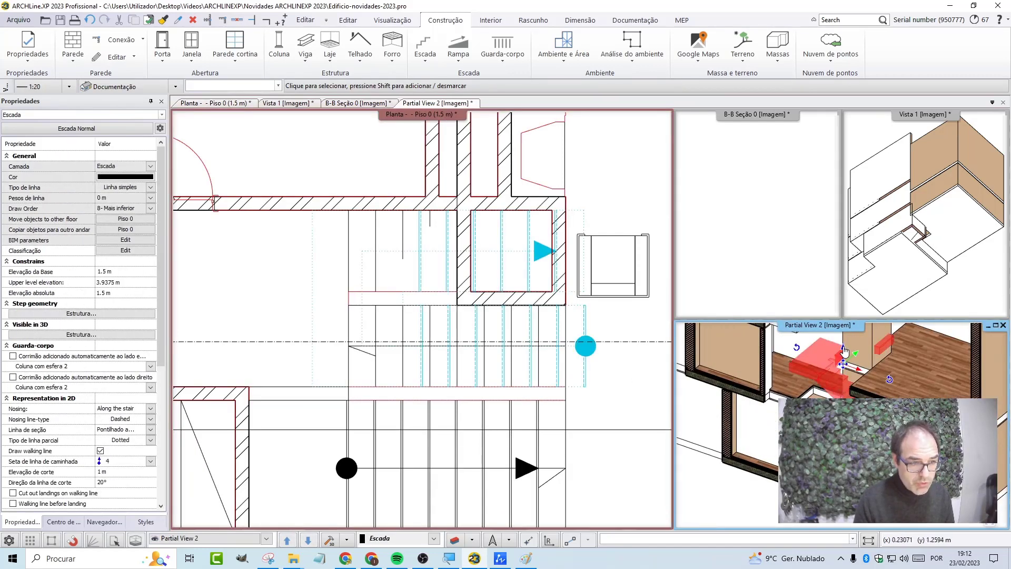
{"action": "left_click", "coordinate": [844, 349]}
{"action": "left_click", "coordinate": [875, 356]}
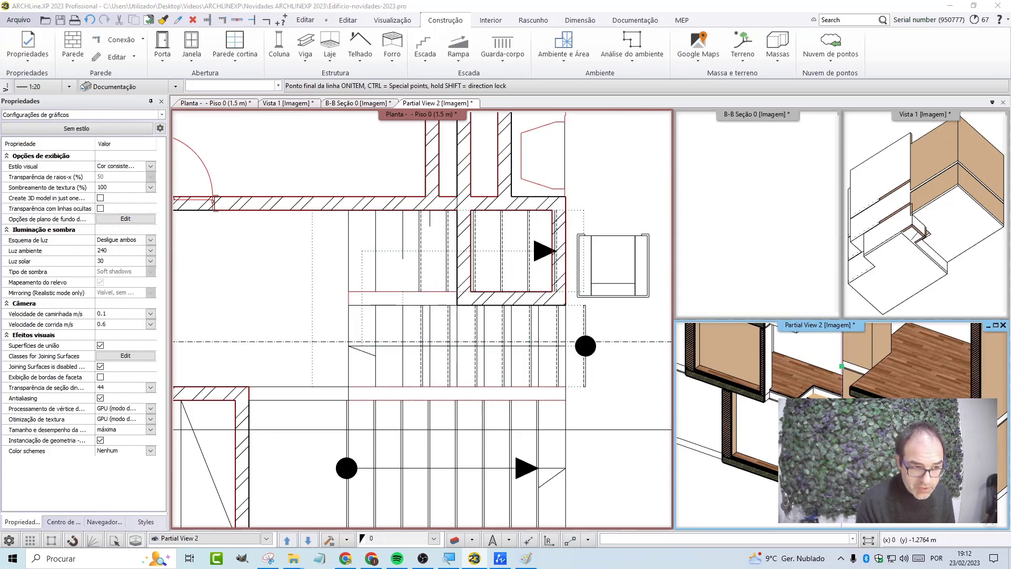
{"action": "left_click", "coordinate": [841, 365]}
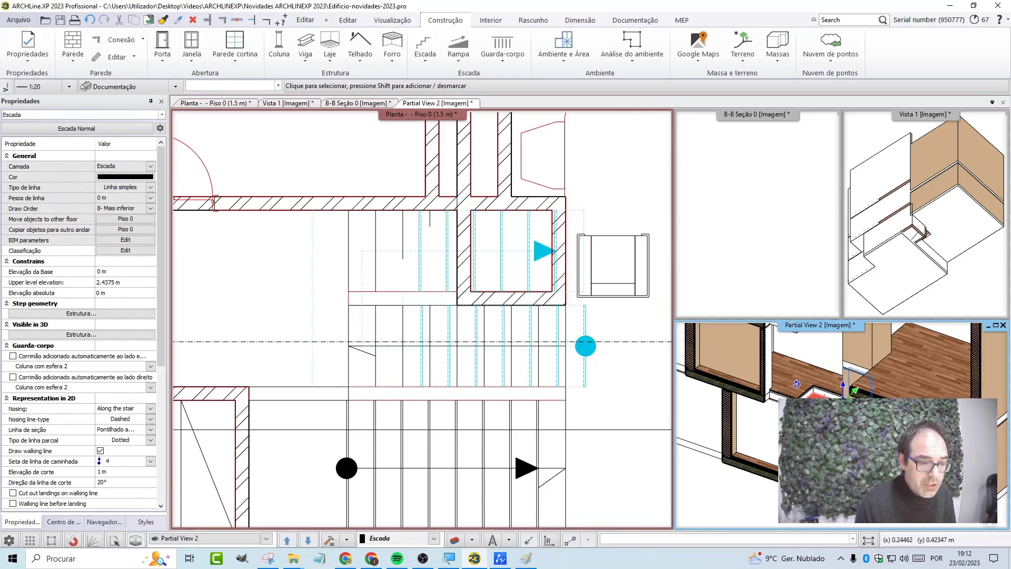
Raise the stair's base to 0.1 m using the gizmo's Mover a partir de.
{"action": "middle_click_drag", "start_coordinate": [843, 369], "coordinate": [865, 392], "text": "shift"}
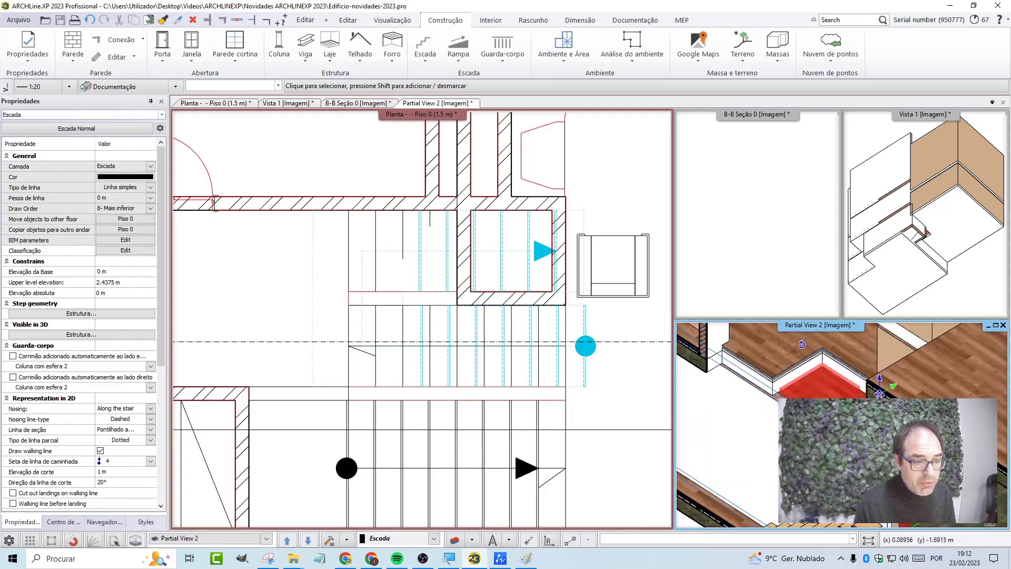
{"action": "right_click", "coordinate": [870, 391]}
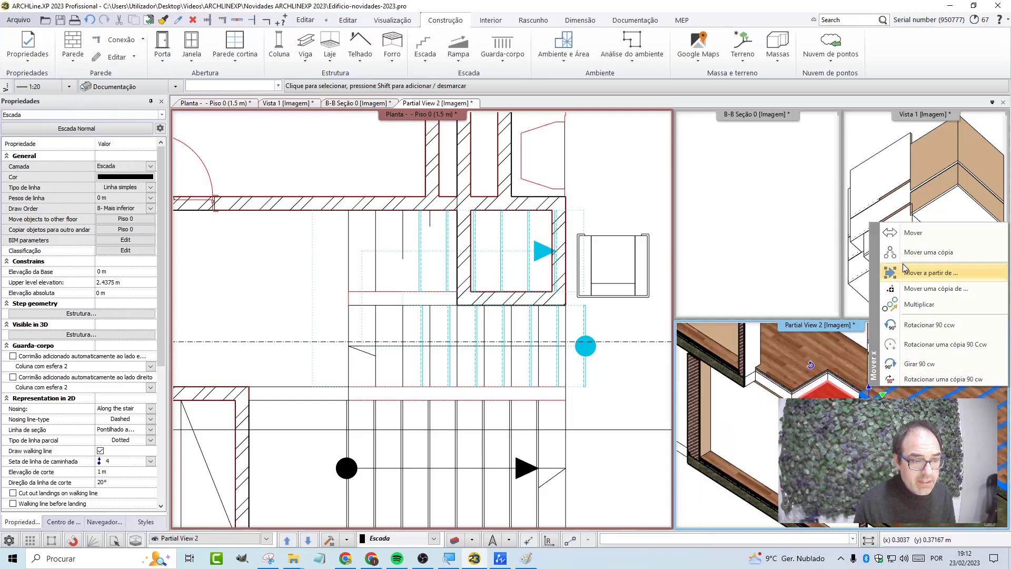
{"action": "left_click", "coordinate": [890, 230]}
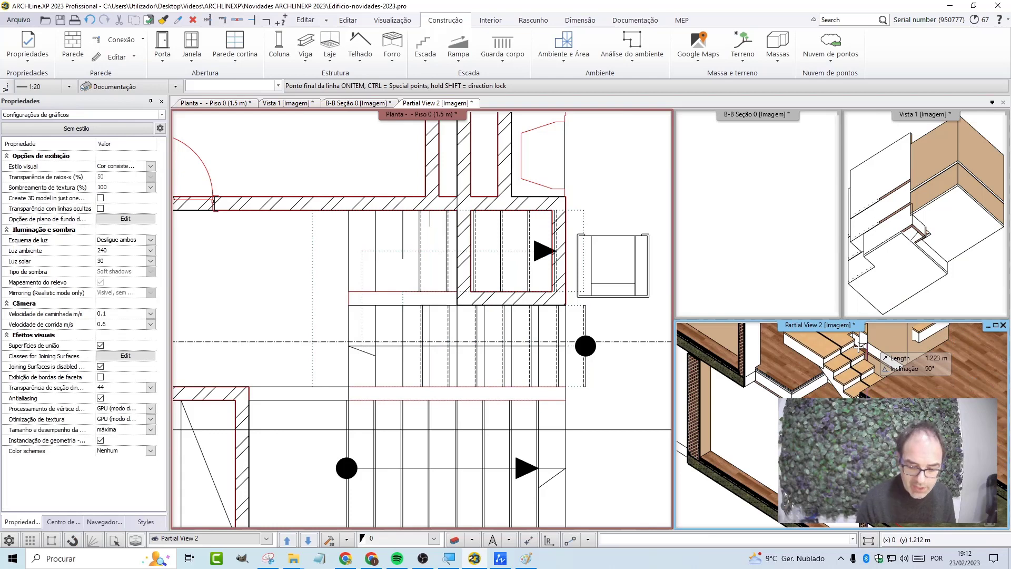
{"action": "left_click", "coordinate": [860, 348]}
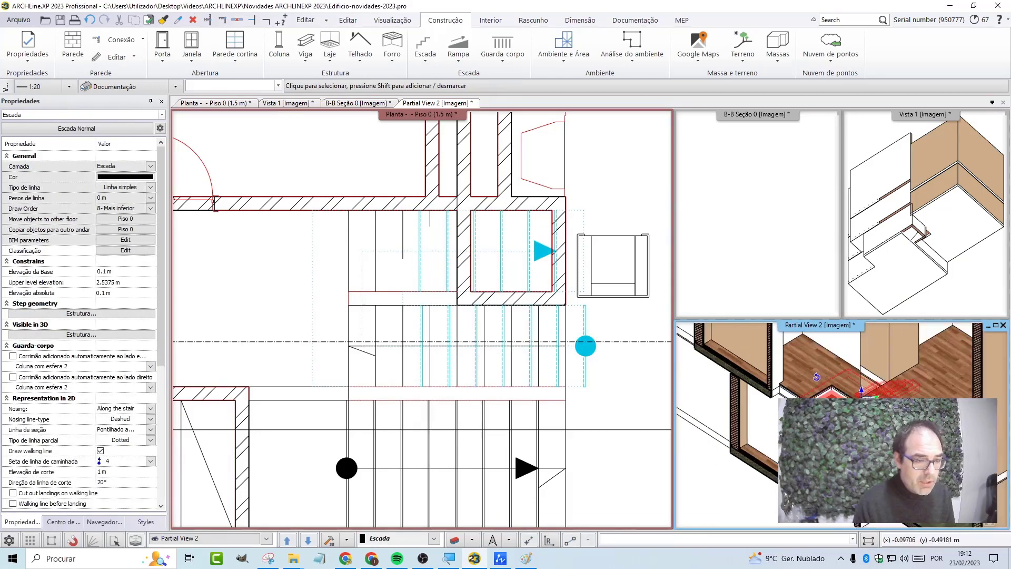
Reselect the stair and drag its end handle left into a second flight, reaching 2.725 m.
{"action": "scroll", "coordinate": [772, 512], "scroll_direction": "down", "scroll_amount": 2}
{"action": "left_click", "coordinate": [762, 503]}
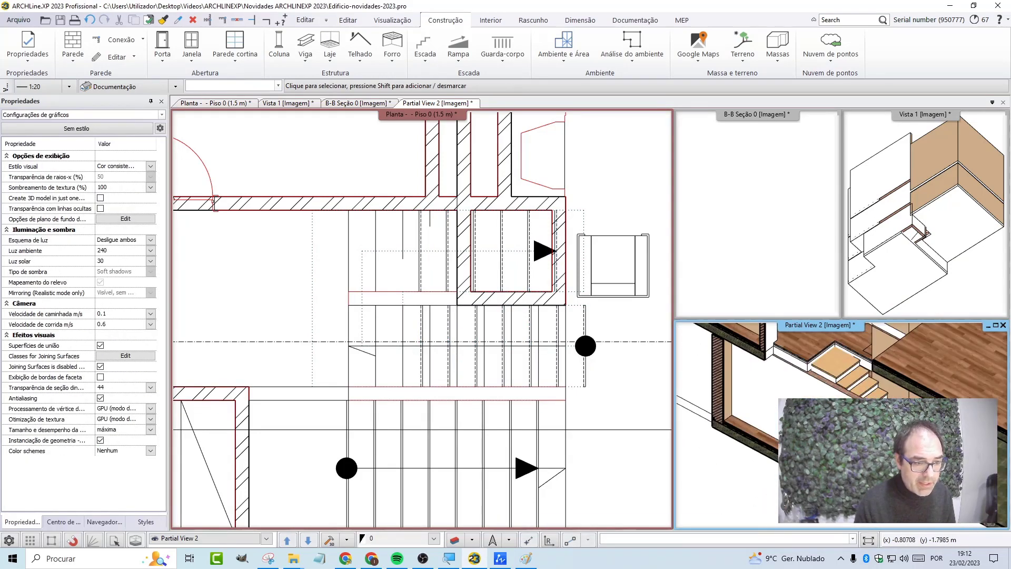
{"action": "mouse_move", "coordinate": [762, 503]}
{"action": "middle_mouse_down"}
{"action": "mouse_move", "coordinate": [895, 389]}
{"action": "mouse_move", "coordinate": [859, 393]}
{"action": "middle_mouse_up"}
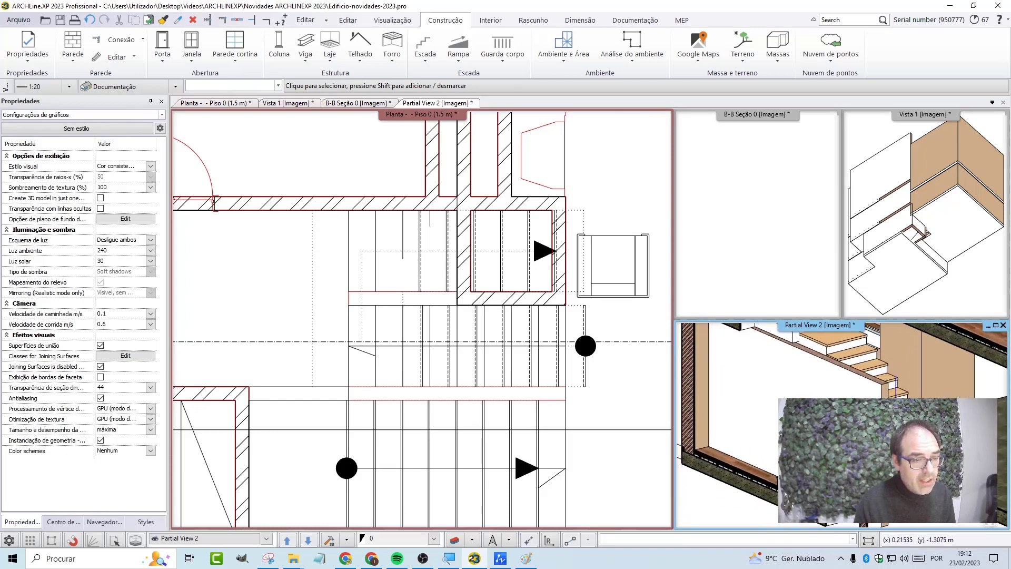
{"action": "left_click", "coordinate": [860, 393]}
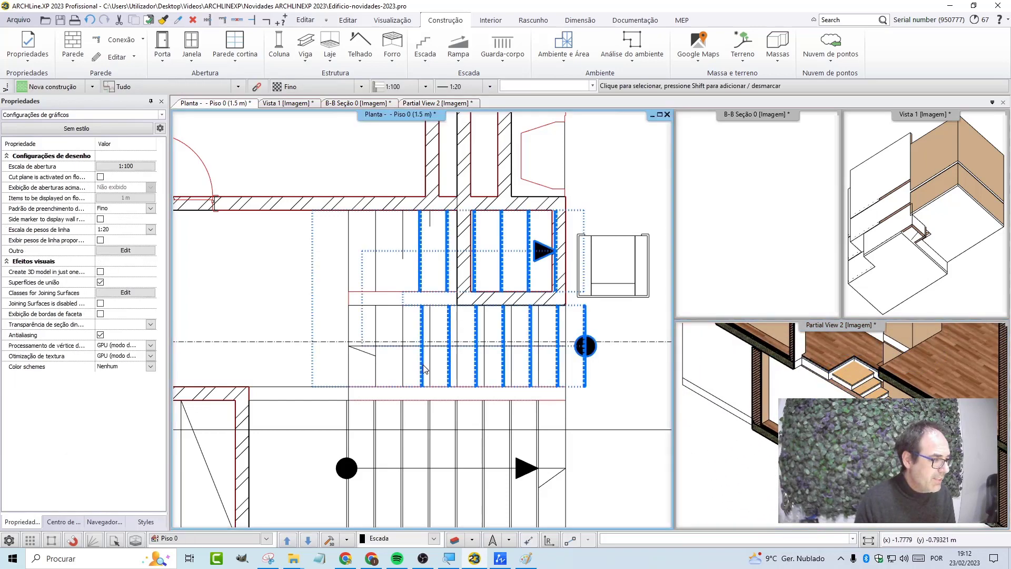
{"action": "scroll", "coordinate": [379, 268], "scroll_direction": "up", "scroll_amount": 2}
{"action": "left_click_drag", "start_coordinate": [402, 318], "coordinate": [367, 316]}
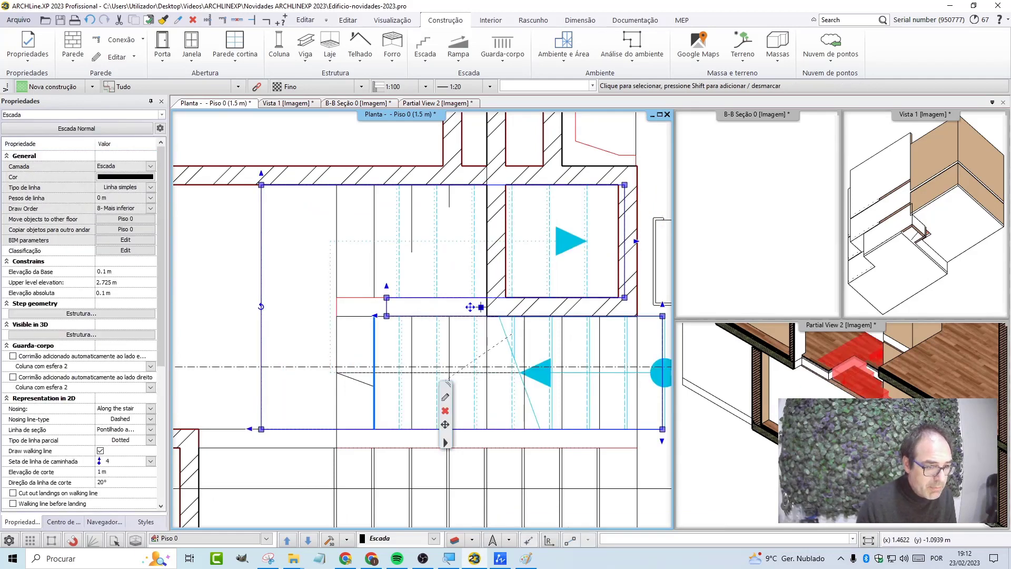
Stretch the stair's landing left across the stairwell to the left wall, keeping 0.1 m base.
{"action": "mouse_move", "coordinate": [863, 369]}
{"action": "middle_mouse_down"}
{"action": "mouse_move", "coordinate": [748, 422]}
{"action": "mouse_move", "coordinate": [747, 369]}
{"action": "mouse_move", "coordinate": [707, 455]}
{"action": "mouse_move", "coordinate": [828, 394]}
{"action": "middle_mouse_up"}
{"action": "left_click", "coordinate": [828, 394]}
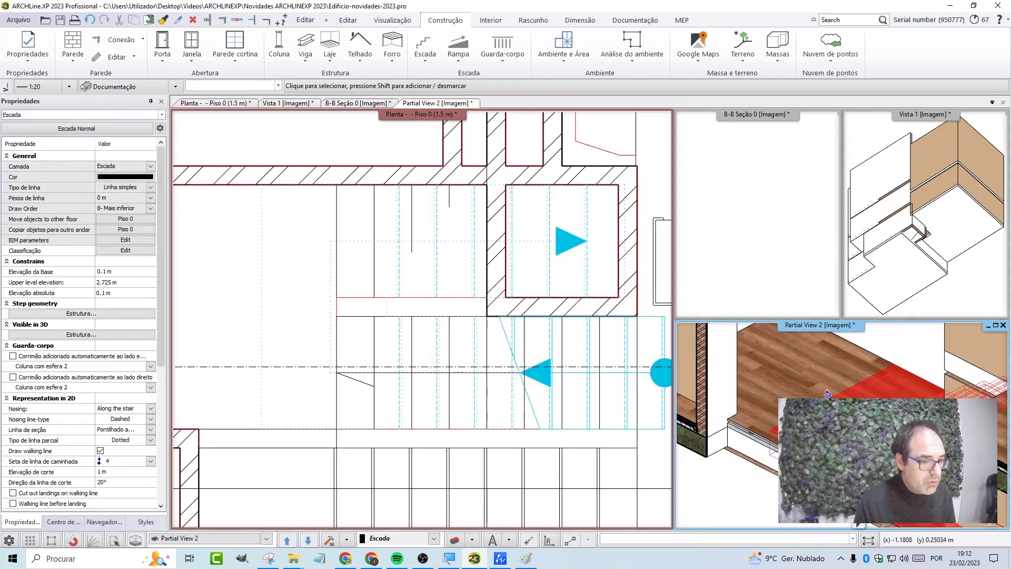
{"action": "left_click", "coordinate": [401, 370]}
{"action": "scroll", "coordinate": [330, 354], "scroll_direction": "down", "scroll_amount": 1}
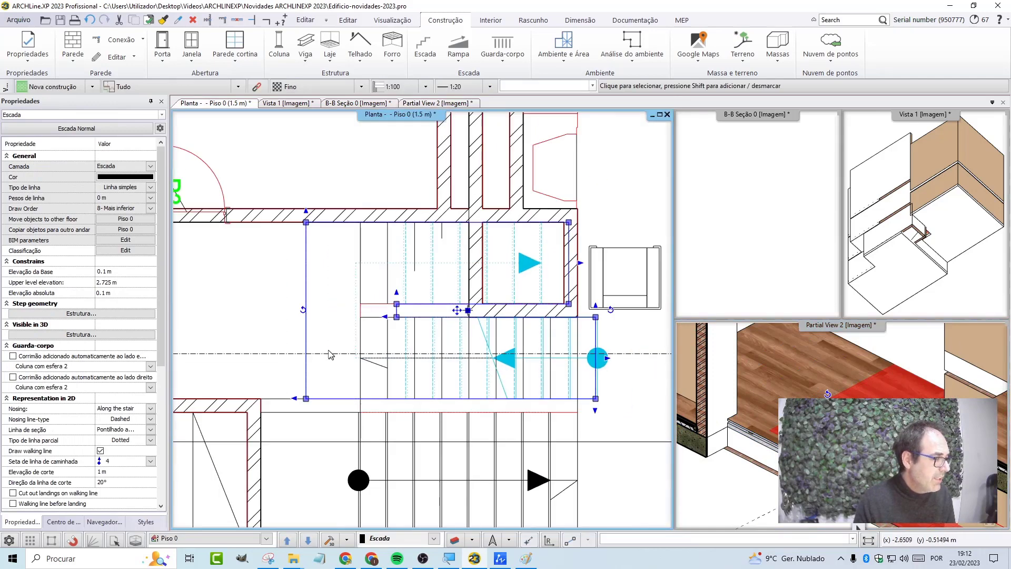
{"action": "right_click", "coordinate": [316, 344]}
{"action": "left_click", "coordinate": [337, 322]}
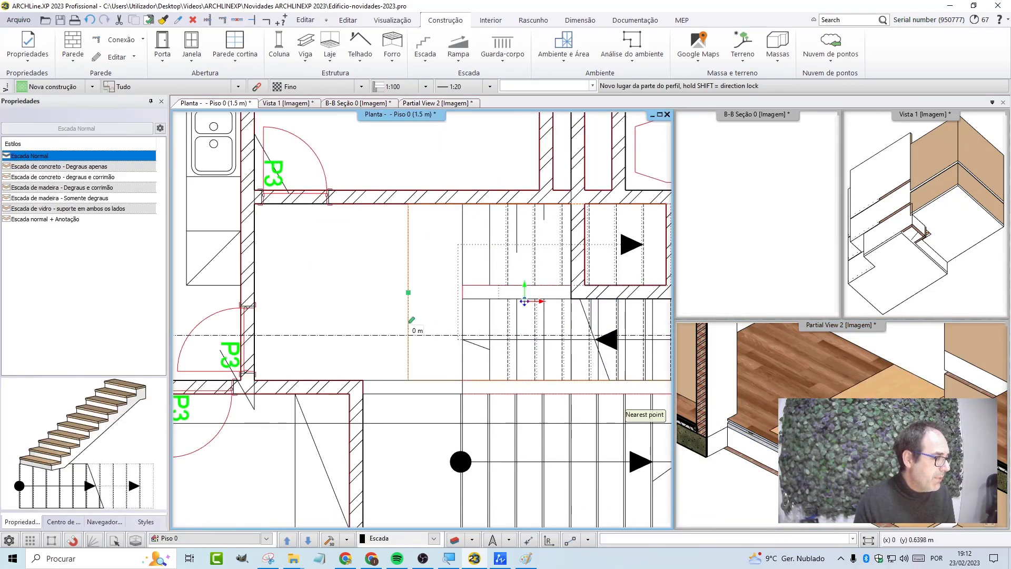
{"action": "left_click", "coordinate": [524, 302]}
{"action": "scroll", "coordinate": [485, 289], "scroll_direction": "down", "scroll_amount": 2}
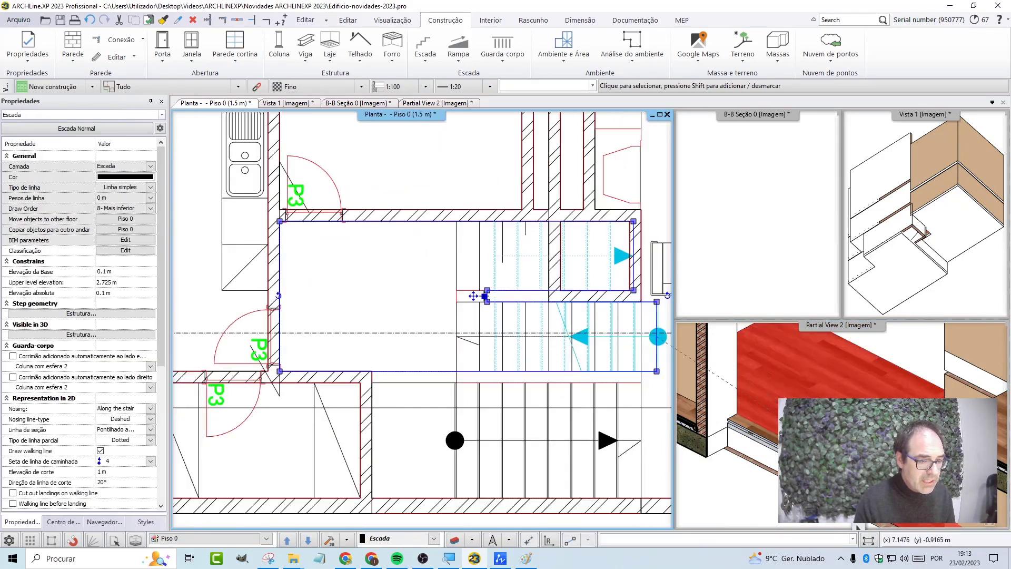
{"action": "middle_click_drag", "start_coordinate": [747, 379], "coordinate": [764, 390]}
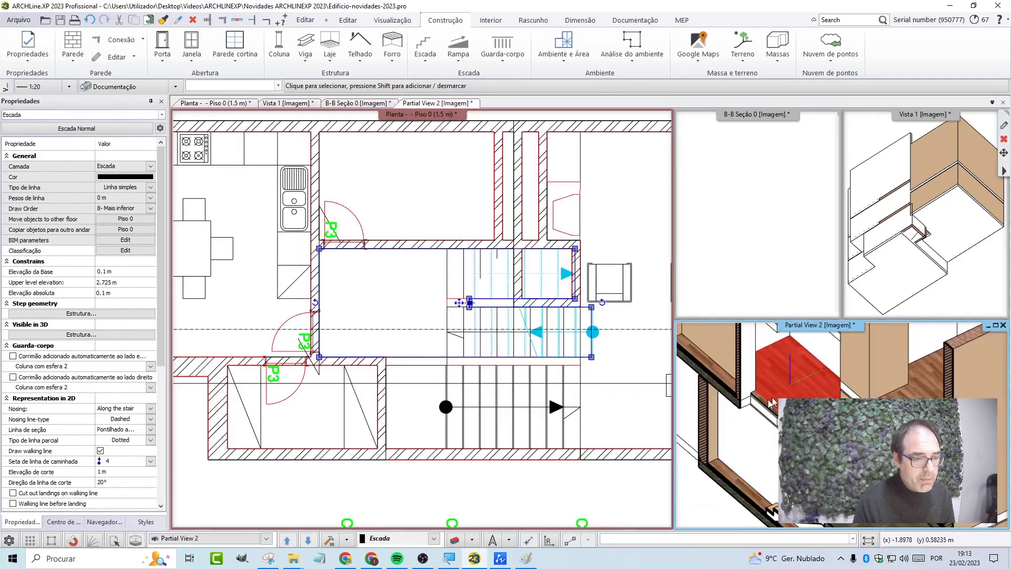
Zoom Partial View 2 onto the stairs and inspect the stair and the slab beneath it.
{"action": "middle_click_drag", "start_coordinate": [791, 342], "coordinate": [737, 432]}
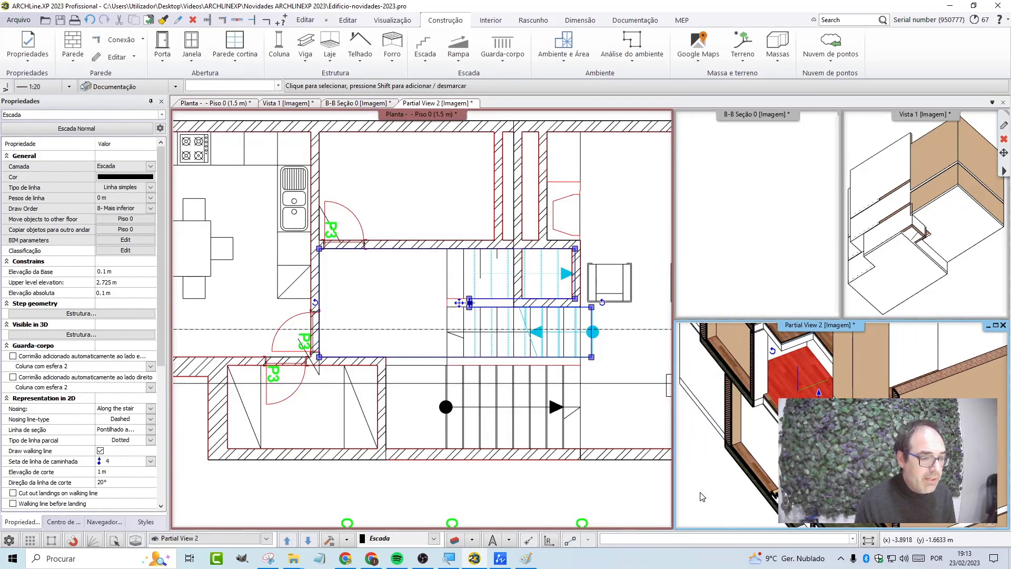
{"action": "left_click", "coordinate": [699, 495]}
{"action": "left_click", "coordinate": [770, 447]}
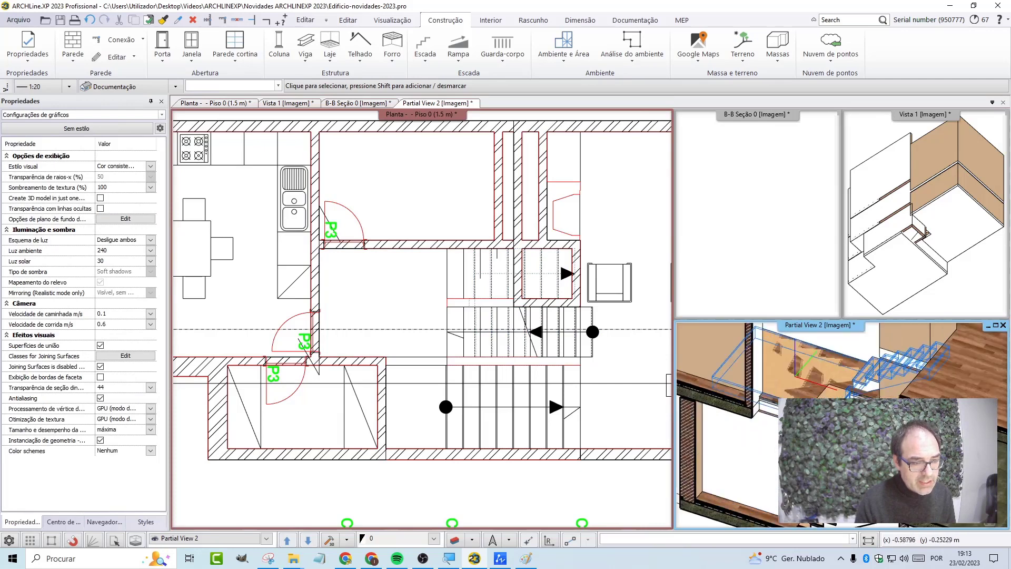
{"action": "scroll", "coordinate": [852, 393], "scroll_direction": "down", "scroll_amount": 5}
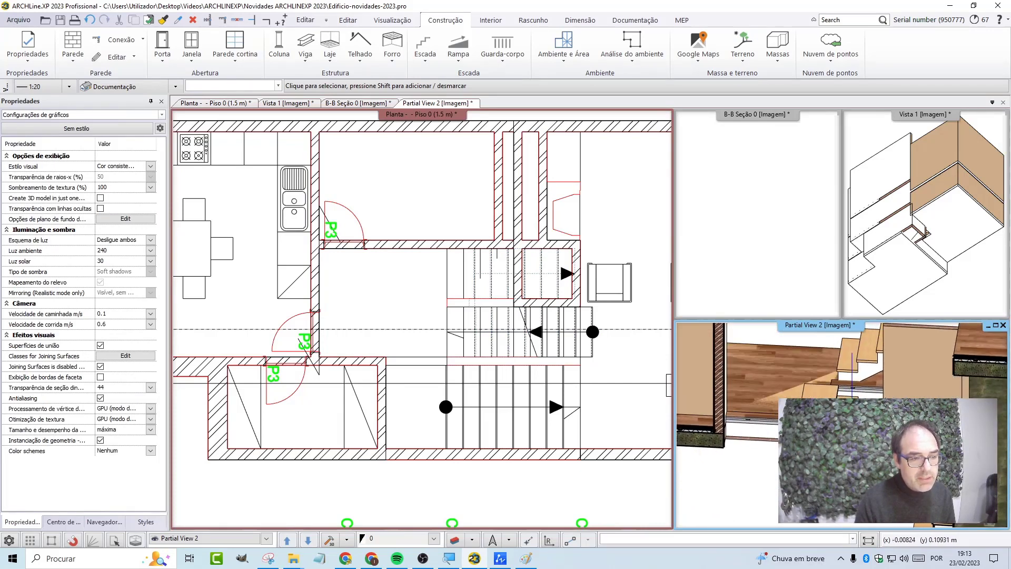
{"action": "left_click", "coordinate": [851, 389]}
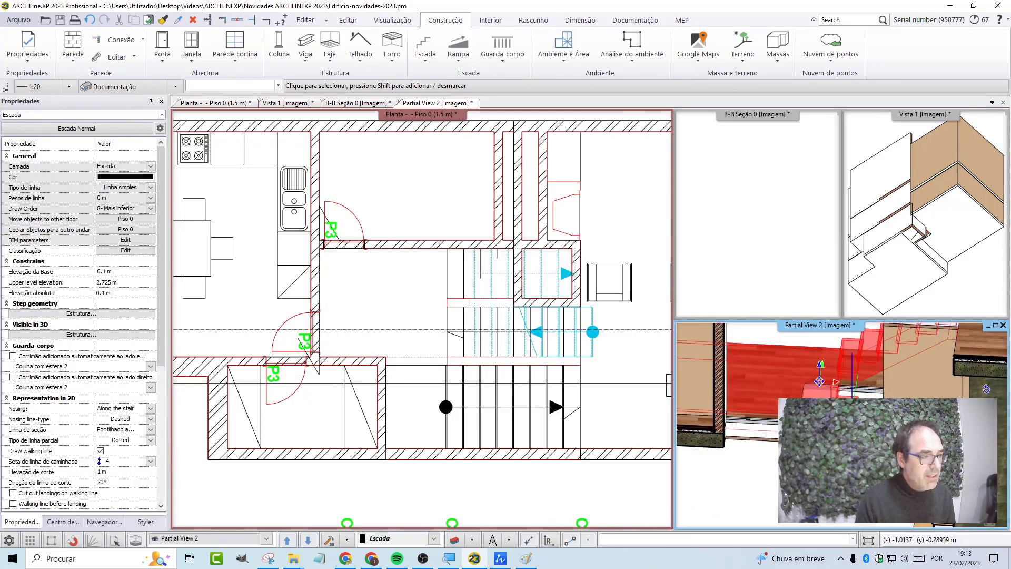
{"action": "middle_click_drag", "start_coordinate": [843, 369], "coordinate": [843, 369]}
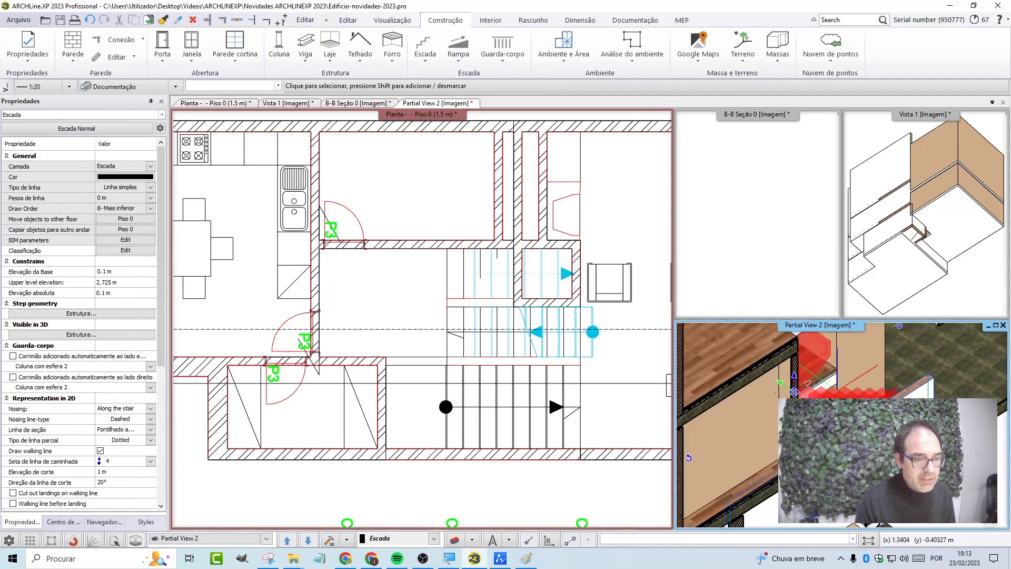
{"action": "left_click", "coordinate": [891, 338]}
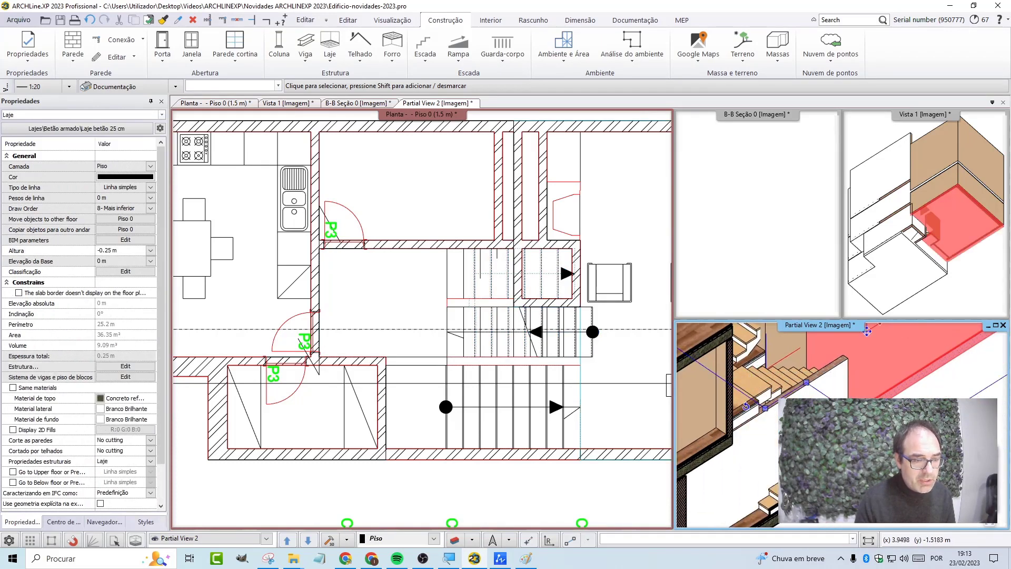
{"action": "key", "text": "Escape"}
Select the Piso 0 wooden slab (0.1 m base, -0.05 m height) and orbit to where the stair meets it.
{"action": "middle_click_drag", "start_coordinate": [998, 420], "coordinate": [740, 375]}
{"action": "scroll", "coordinate": [740, 375], "scroll_direction": "up", "scroll_amount": 5}
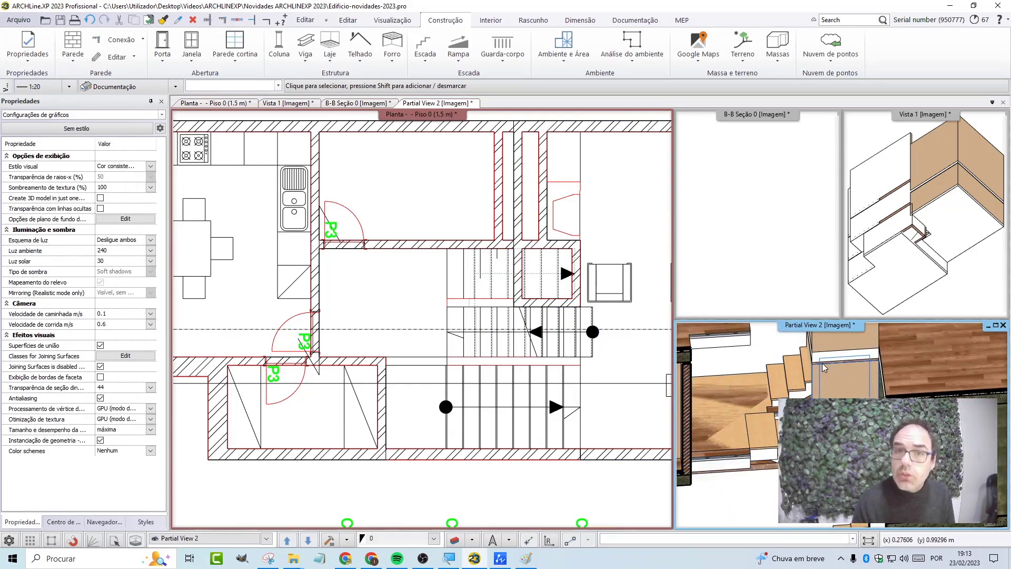
{"action": "scroll", "coordinate": [832, 379], "scroll_direction": "up", "scroll_amount": 2}
{"action": "left_click", "coordinate": [838, 384]}
{"action": "scroll", "coordinate": [848, 398], "scroll_direction": "up", "scroll_amount": 2}
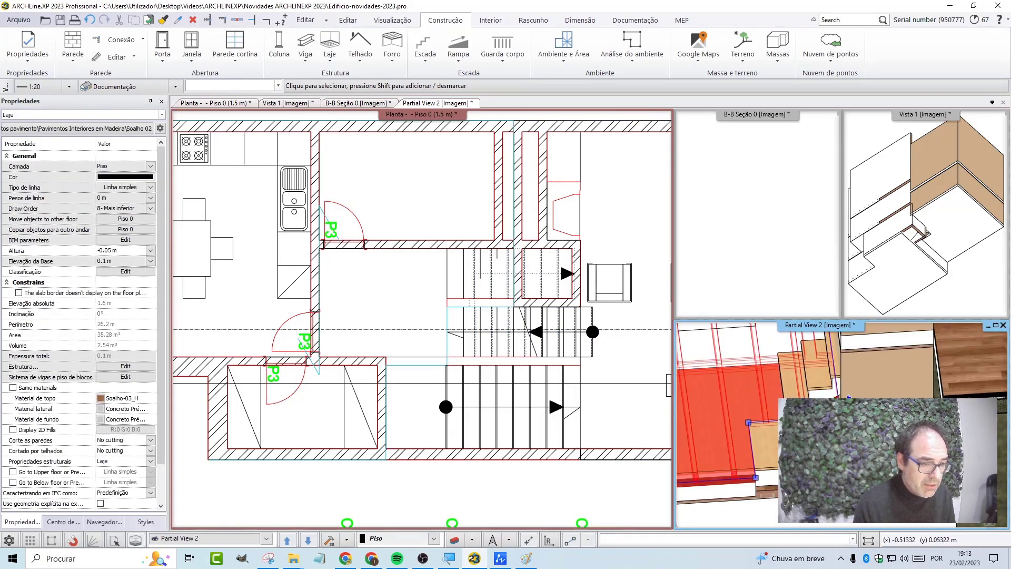
{"action": "middle_click_drag", "start_coordinate": [847, 397], "coordinate": [834, 400]}
{"action": "middle_click_drag", "start_coordinate": [777, 454], "coordinate": [860, 391]}
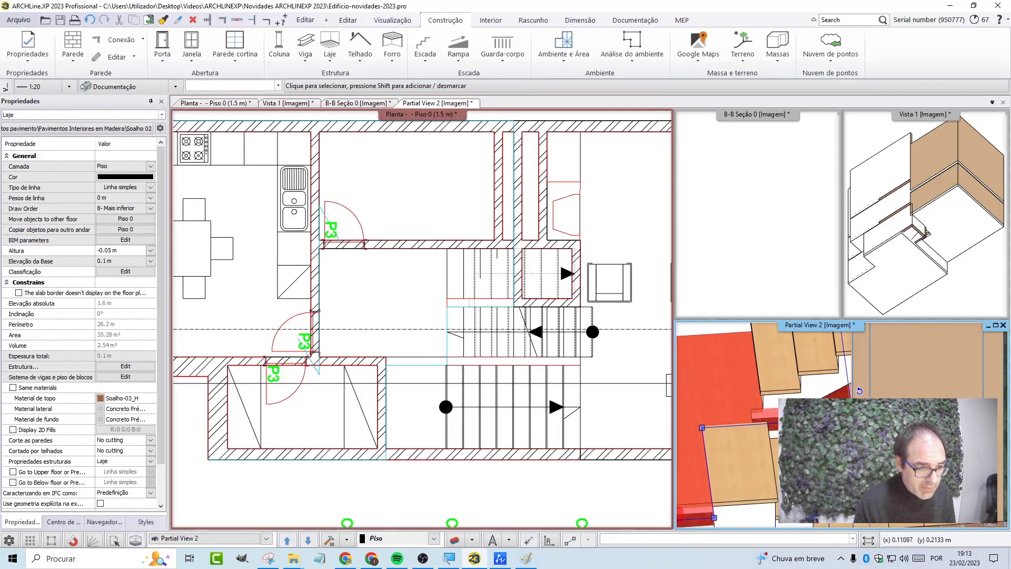
Enter the slab's outline editing and leave it with Fechar, making no changes.
{"action": "double_click", "coordinate": [859, 391]}
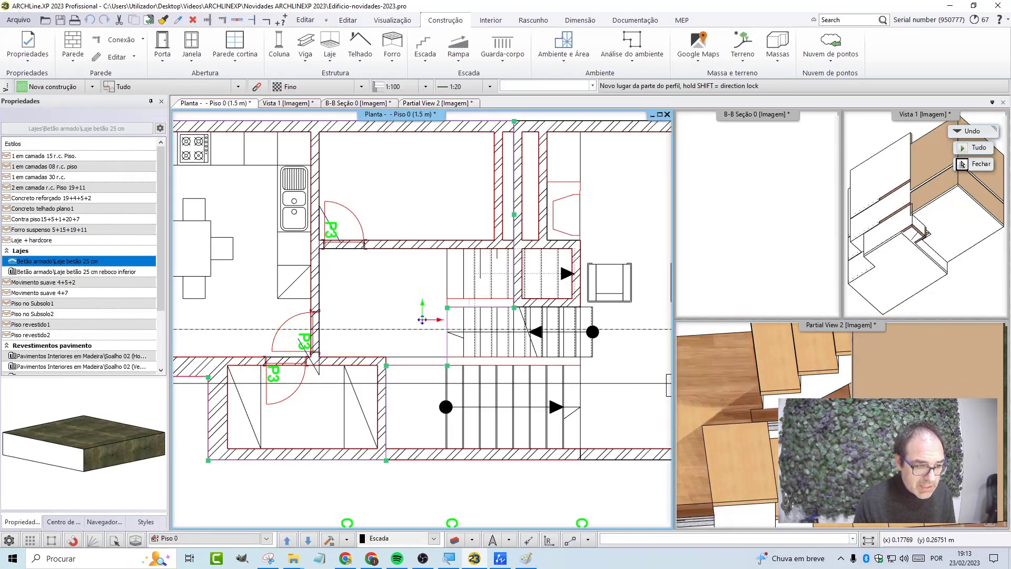
{"action": "left_click", "coordinate": [961, 164]}
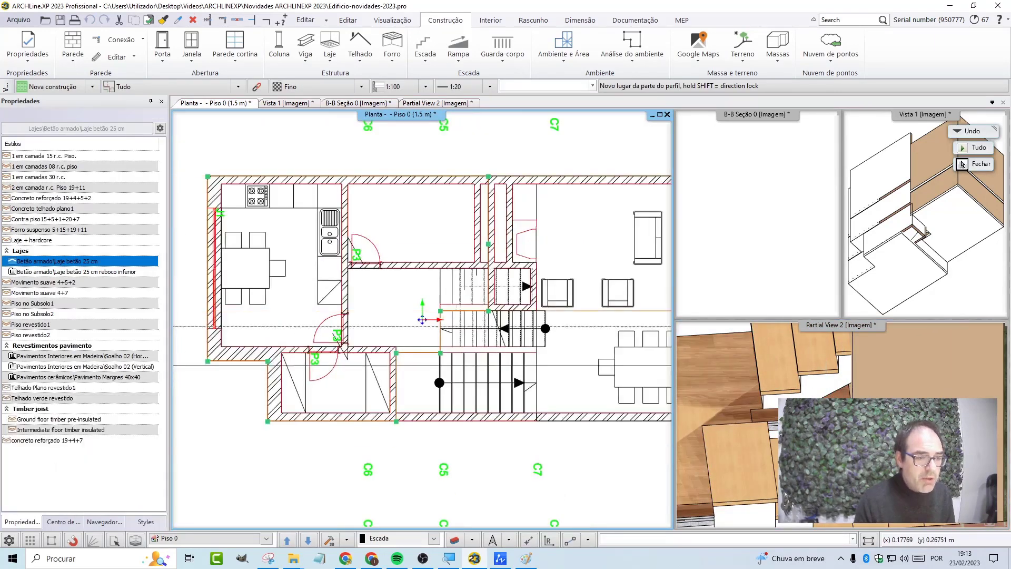
{"action": "middle_click_drag", "start_coordinate": [738, 368], "coordinate": [822, 358]}
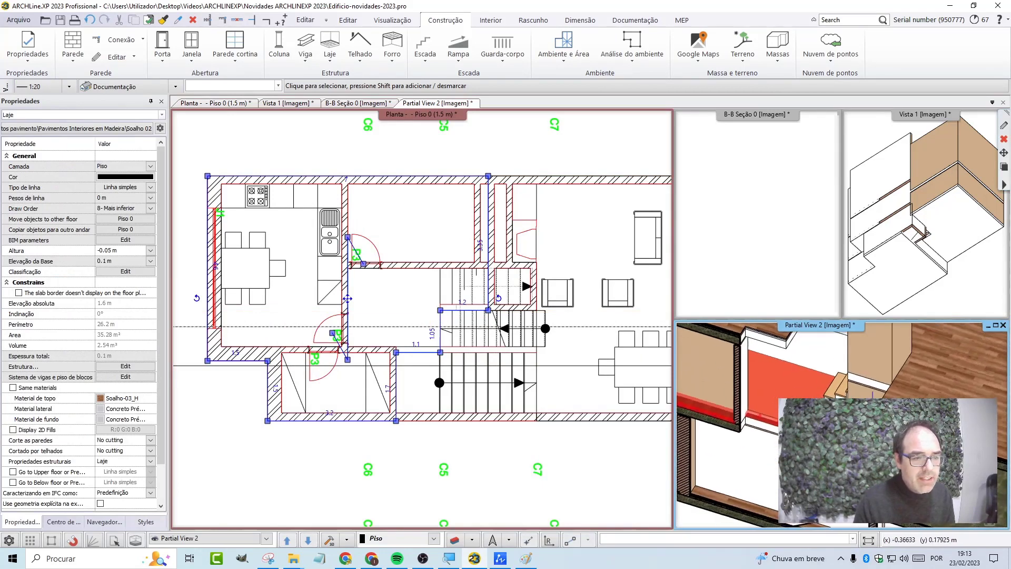
Select the U-shaped stair, showing its 0.1 m base and 2.725 m upper level.
{"action": "scroll", "coordinate": [773, 364], "scroll_direction": "up", "scroll_amount": 3}
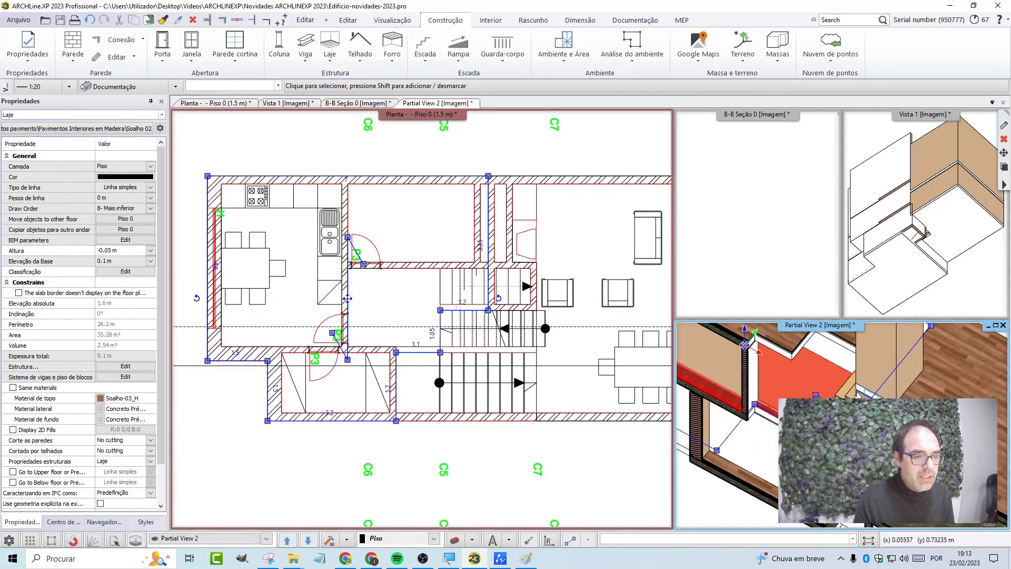
{"action": "left_click", "coordinate": [848, 390]}
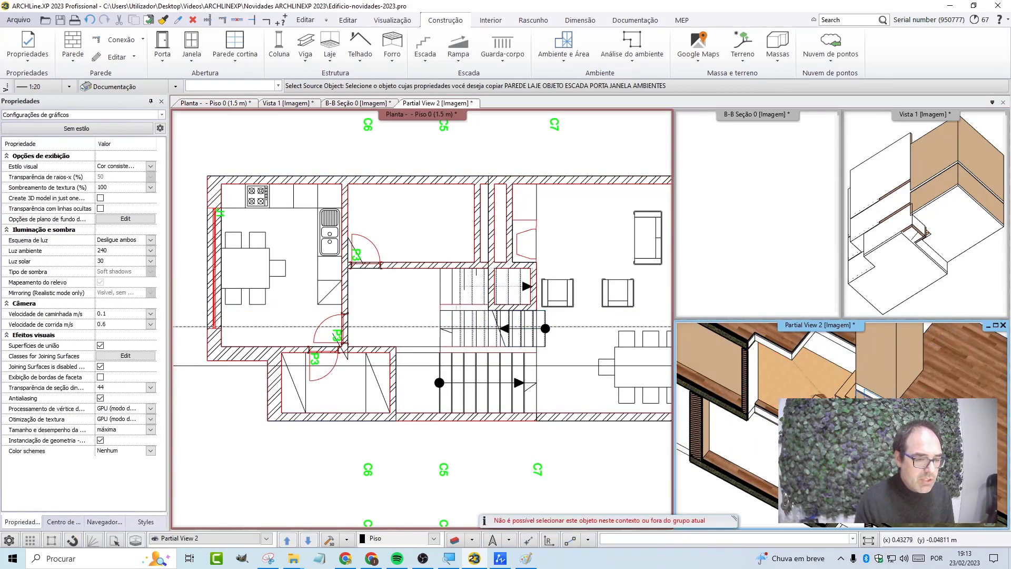
{"action": "left_click", "coordinate": [825, 393]}
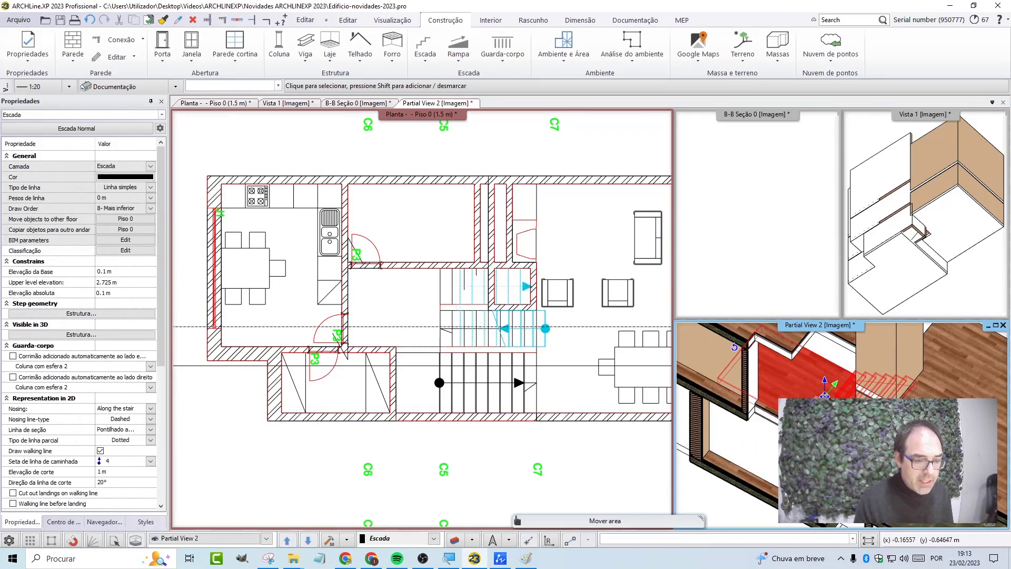
Change the stair's Apoiar setting Corte as paredes from No cutting to Own floor and confirm.
{"action": "left_click", "coordinate": [518, 520]}
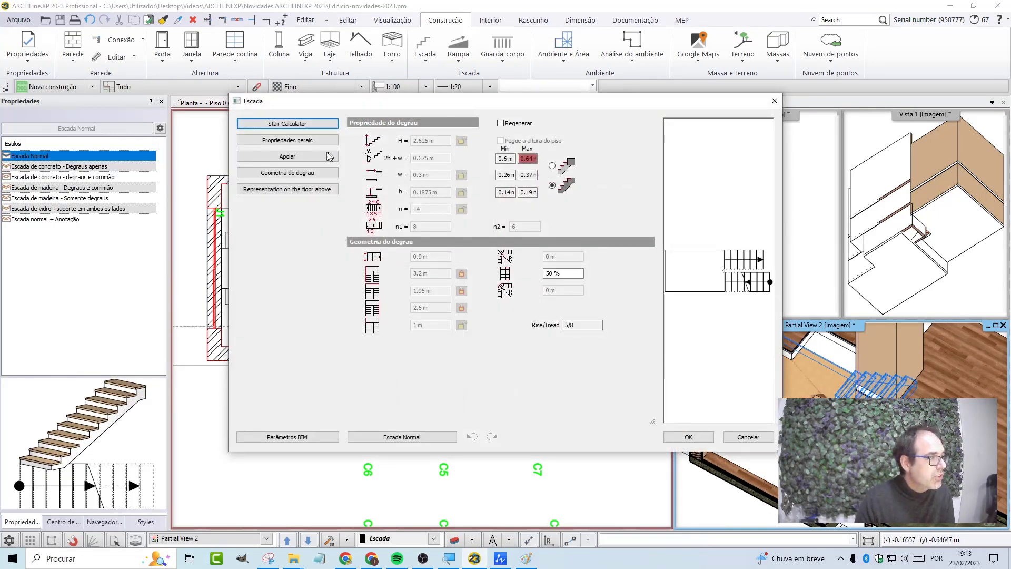
{"action": "left_click", "coordinate": [298, 145]}
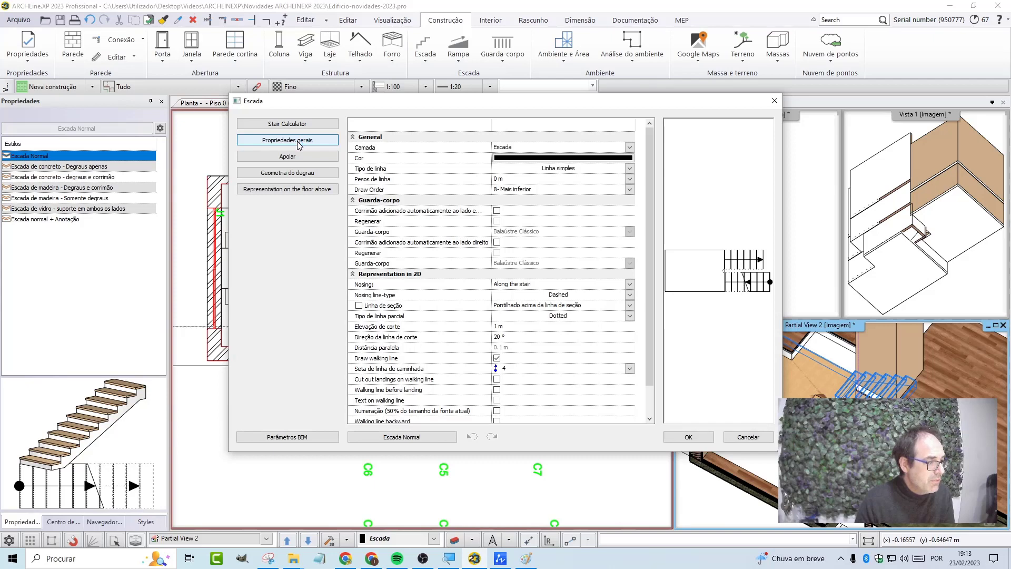
{"action": "left_click", "coordinate": [304, 156]}
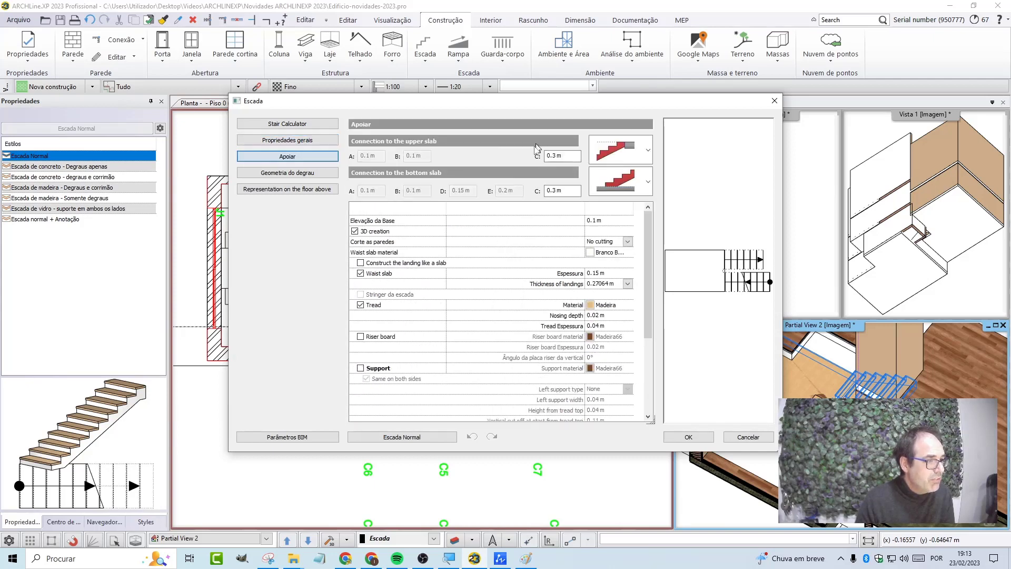
{"action": "left_click", "coordinate": [379, 243]}
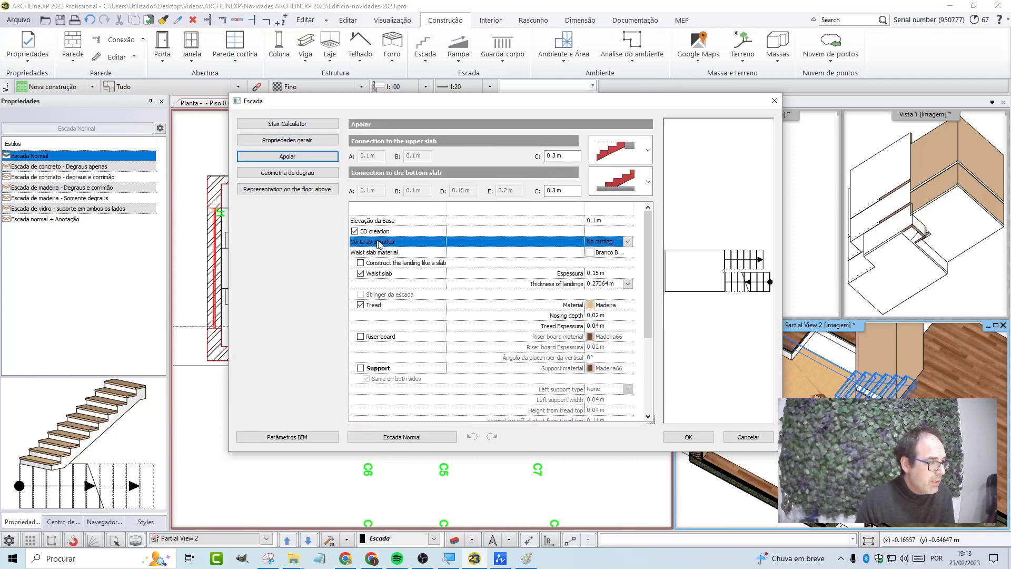
{"action": "left_click", "coordinate": [627, 242]}
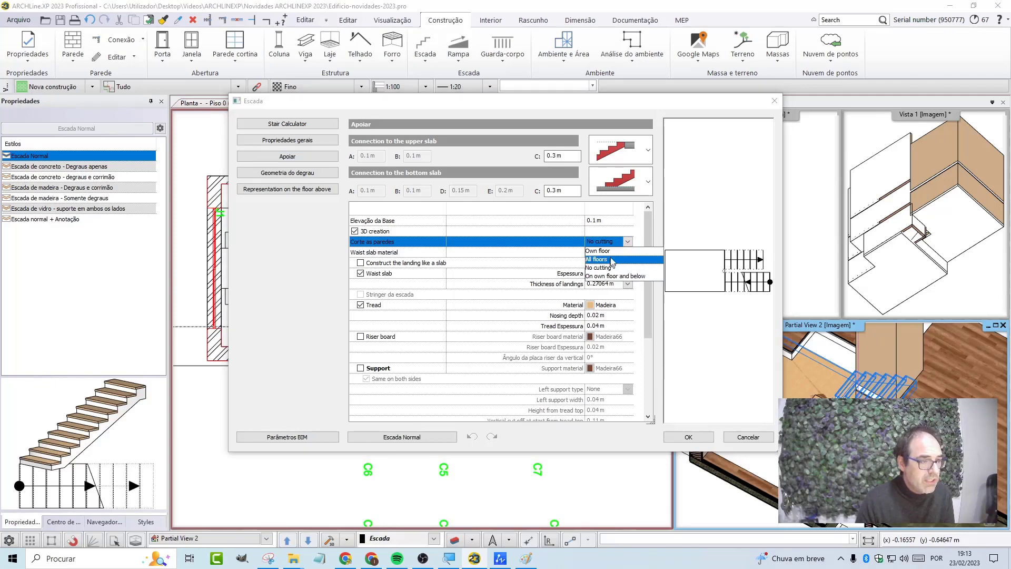
{"action": "left_click", "coordinate": [600, 251]}
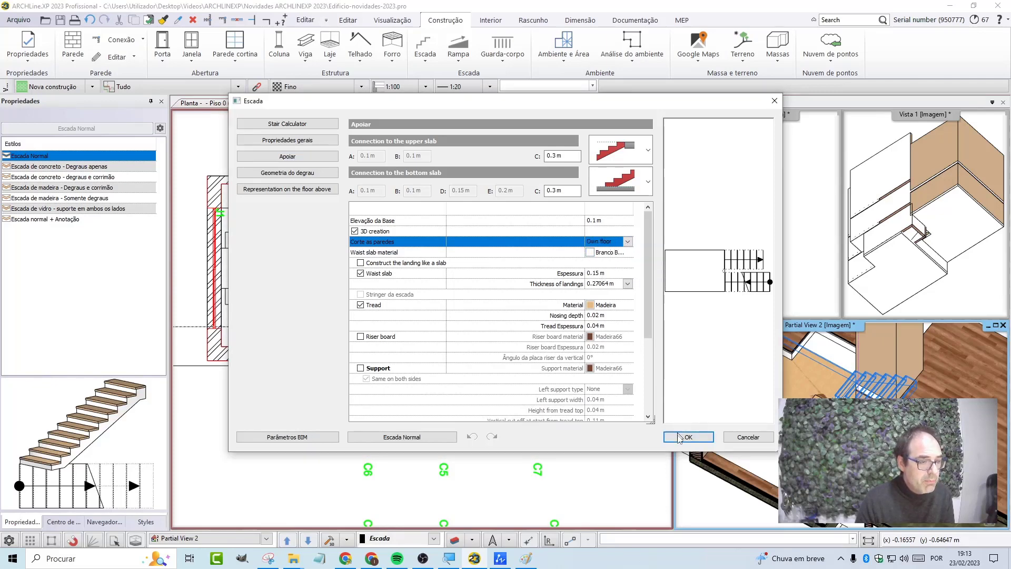
{"action": "left_click", "coordinate": [679, 437]}
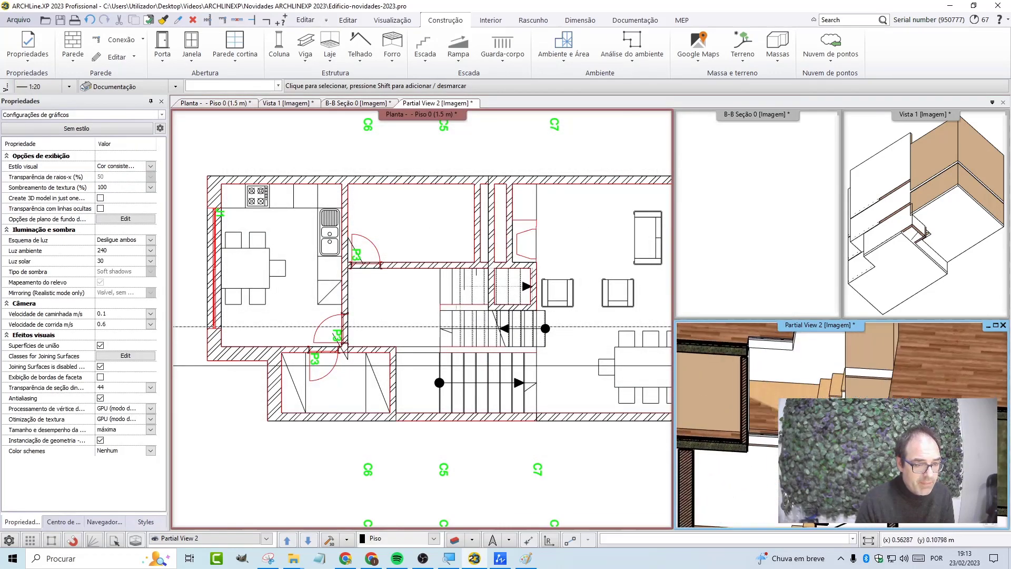
Regenerate the 3D model, zoom out, and inspect the 25 cm concrete slab above the stair.
{"action": "left_click", "coordinate": [328, 541]}
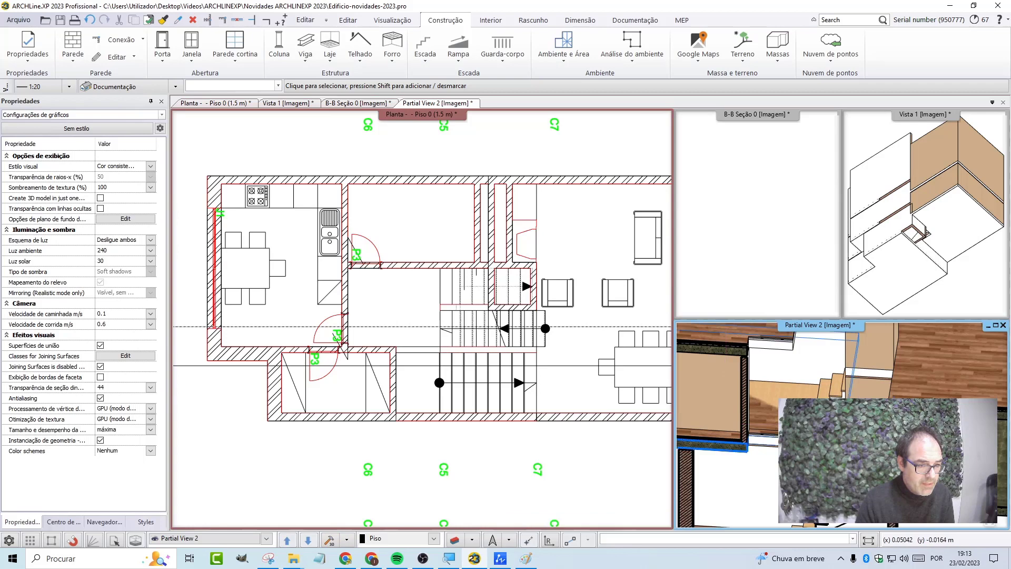
{"action": "scroll", "coordinate": [859, 383], "scroll_direction": "down", "scroll_amount": 2}
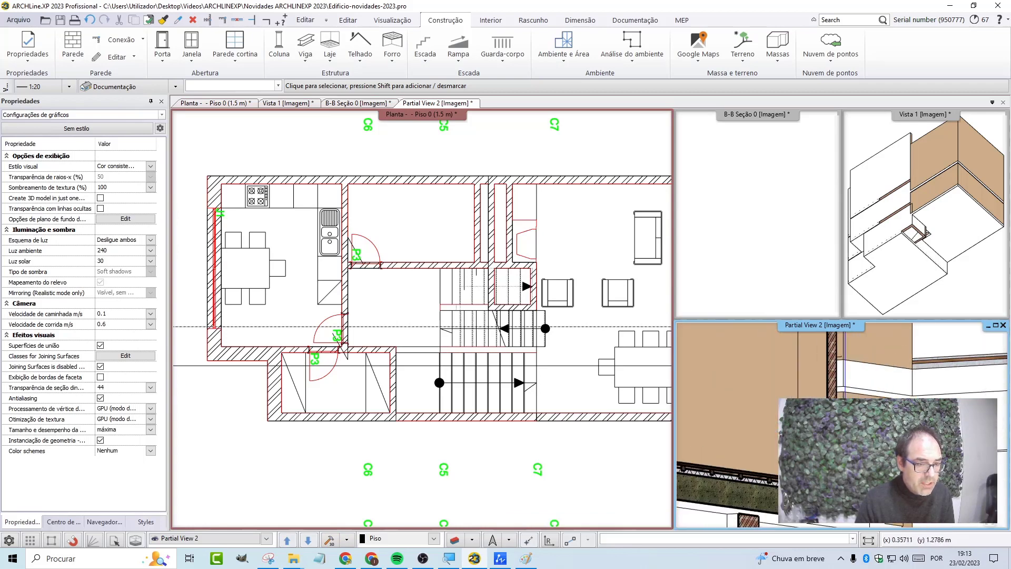
{"action": "scroll", "coordinate": [864, 383], "scroll_direction": "down", "scroll_amount": 2}
{"action": "scroll", "coordinate": [869, 383], "scroll_direction": "down", "scroll_amount": 2}
{"action": "left_click", "coordinate": [872, 383]}
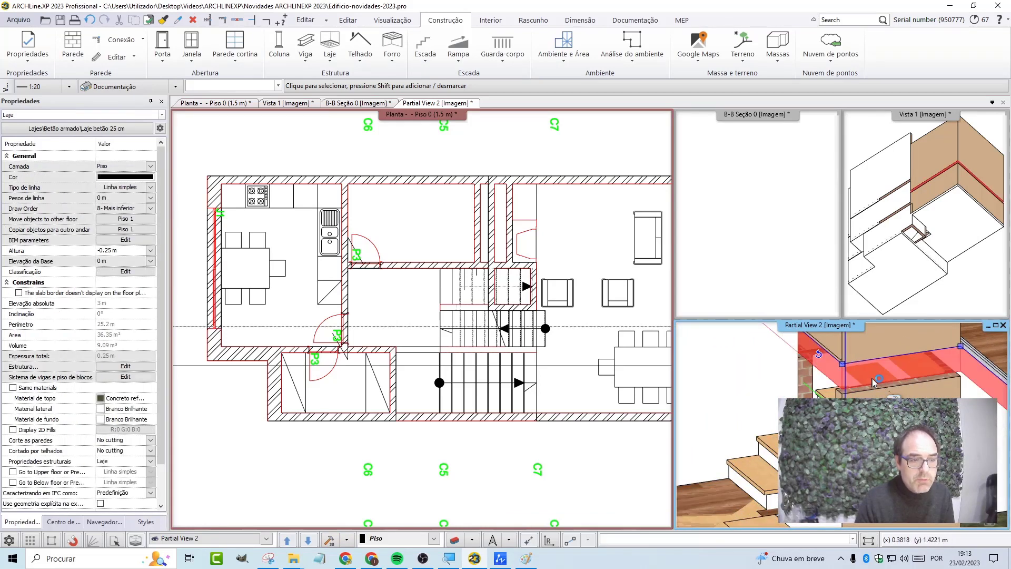
{"action": "left_click", "coordinate": [613, 305]}
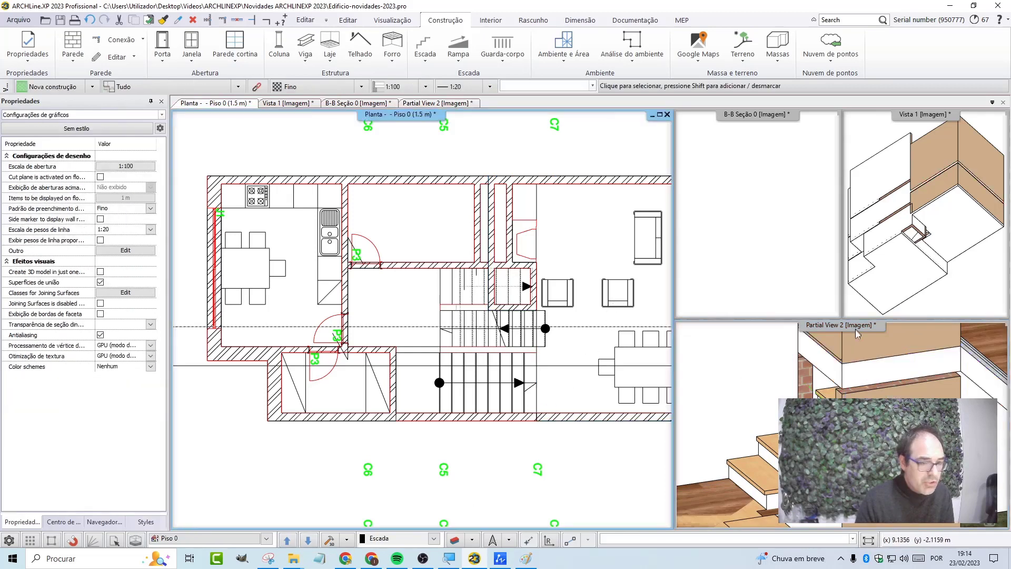
{"action": "left_click", "coordinate": [871, 386]}
{"action": "scroll", "coordinate": [871, 385], "scroll_direction": "up", "scroll_amount": 3}
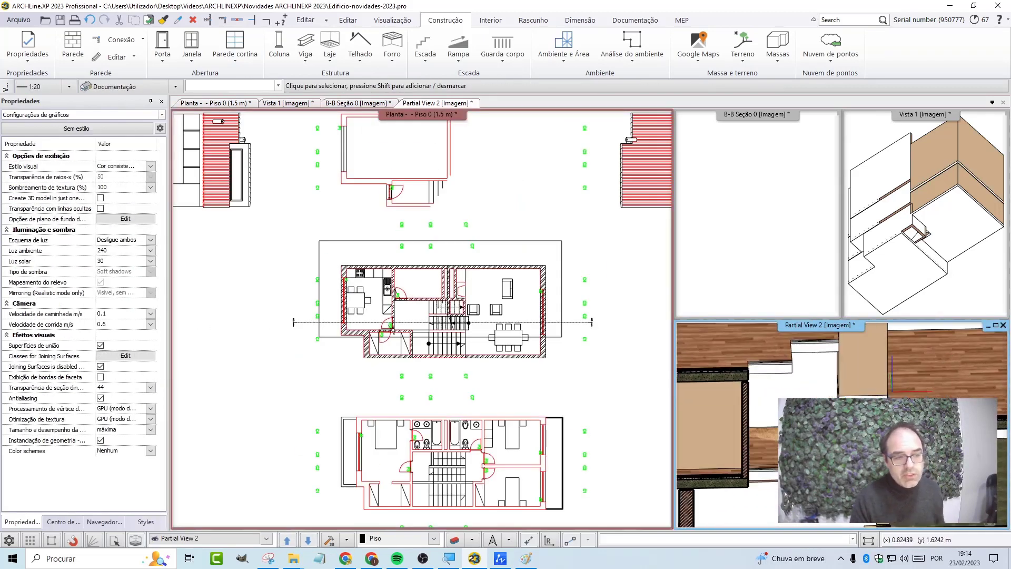
{"action": "scroll", "coordinate": [802, 394], "scroll_direction": "down", "scroll_amount": 3}
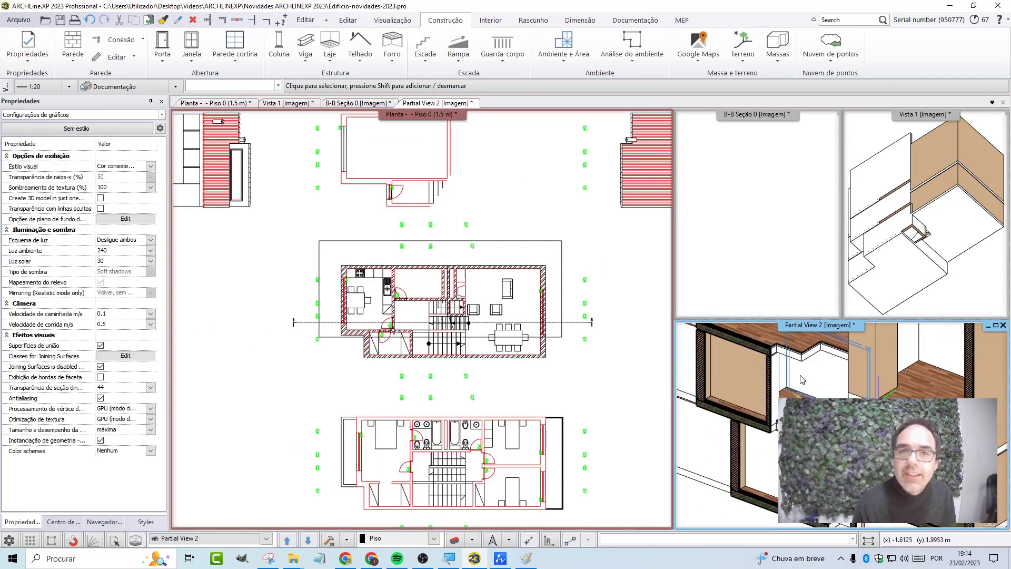